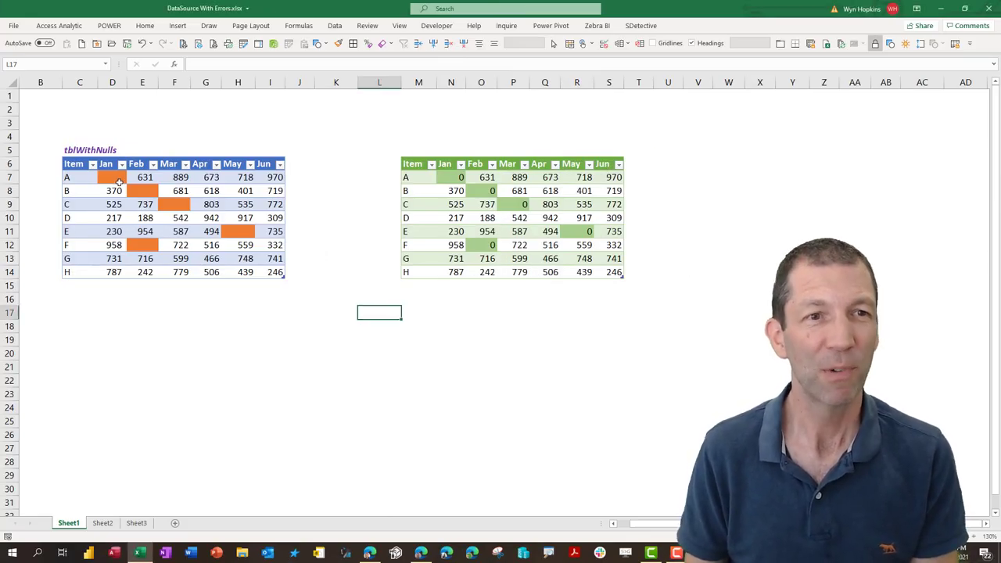
{"action": "left_click_drag", "start_coordinate": [117, 182], "coordinate": [250, 260]}
{"action": "left_click_drag", "start_coordinate": [452, 178], "coordinate": [598, 250]}
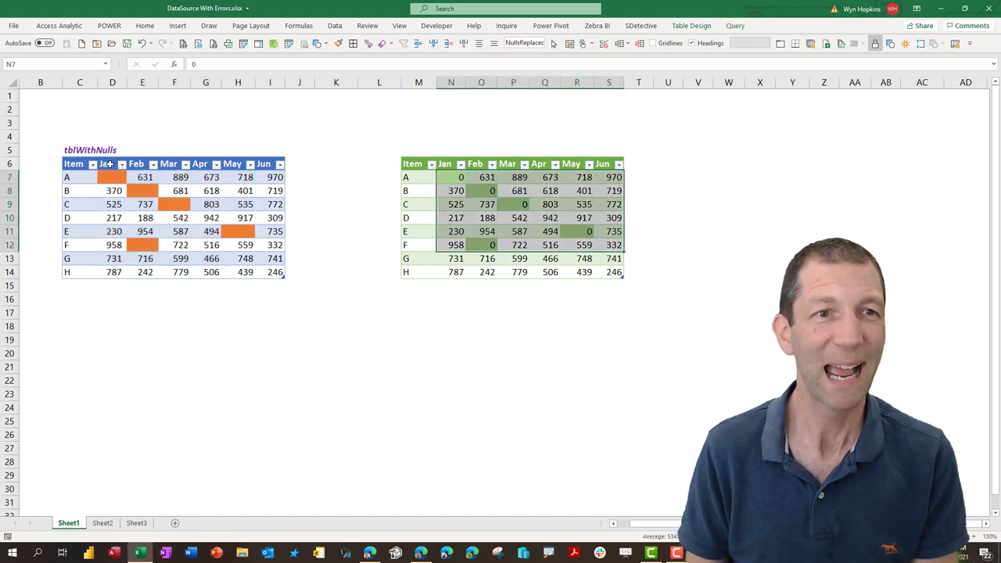
{"action": "left_click_drag", "start_coordinate": [109, 164], "coordinate": [275, 164]}
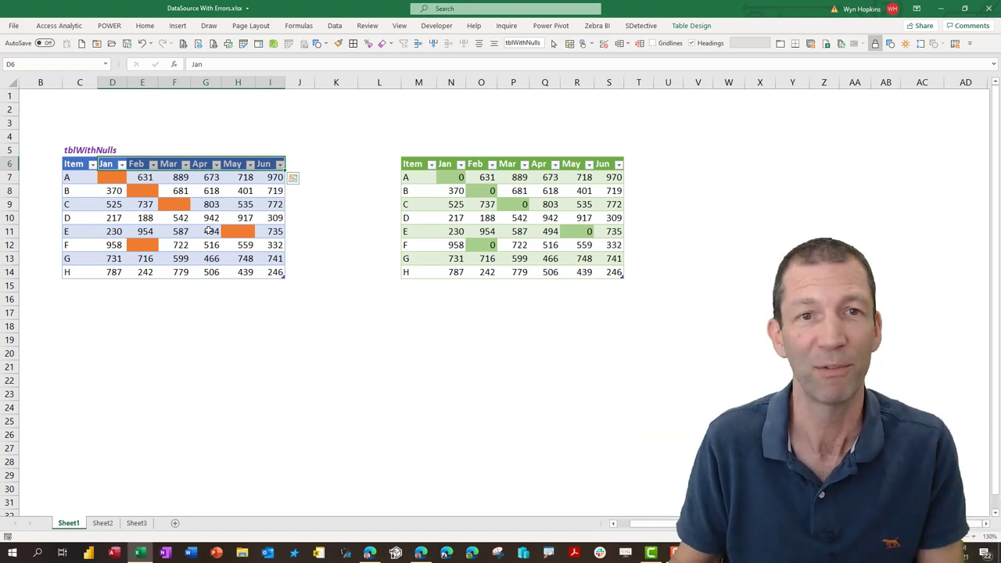
{"action": "left_click", "coordinate": [178, 179]}
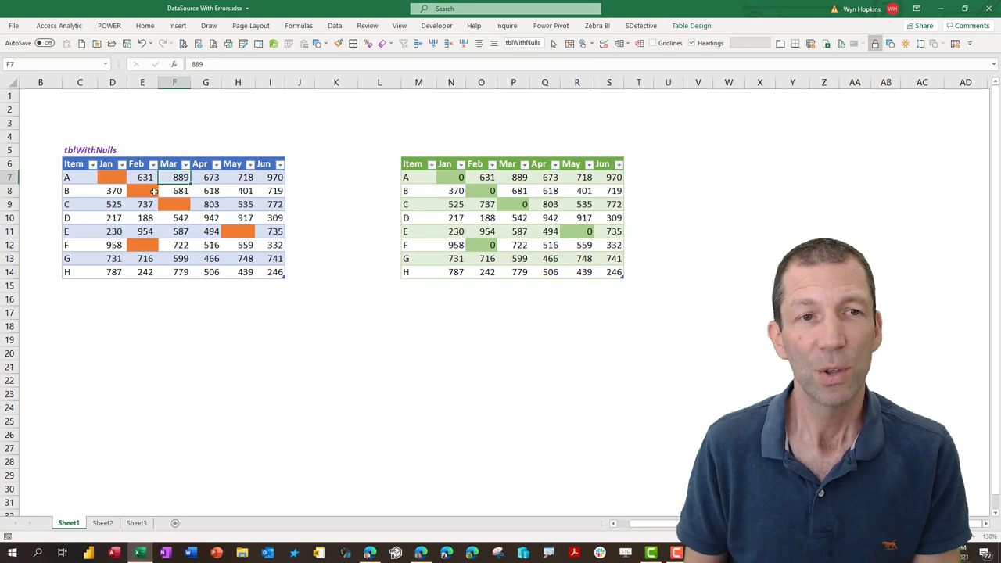
Rename the Jan header in tblWithNulls to Aug, refresh the green output table and check its first month column
{"action": "left_click", "coordinate": [107, 166]}
{"action": "type", "text": "Aug"}
{"action": "key", "text": "Return"}
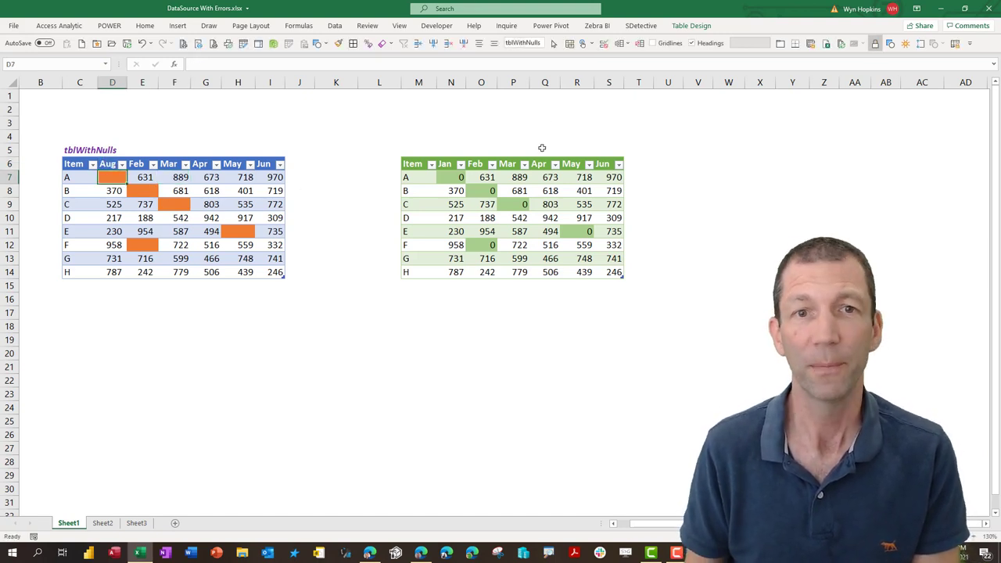
{"action": "right_click", "coordinate": [504, 188]}
{"action": "left_click", "coordinate": [538, 290]}
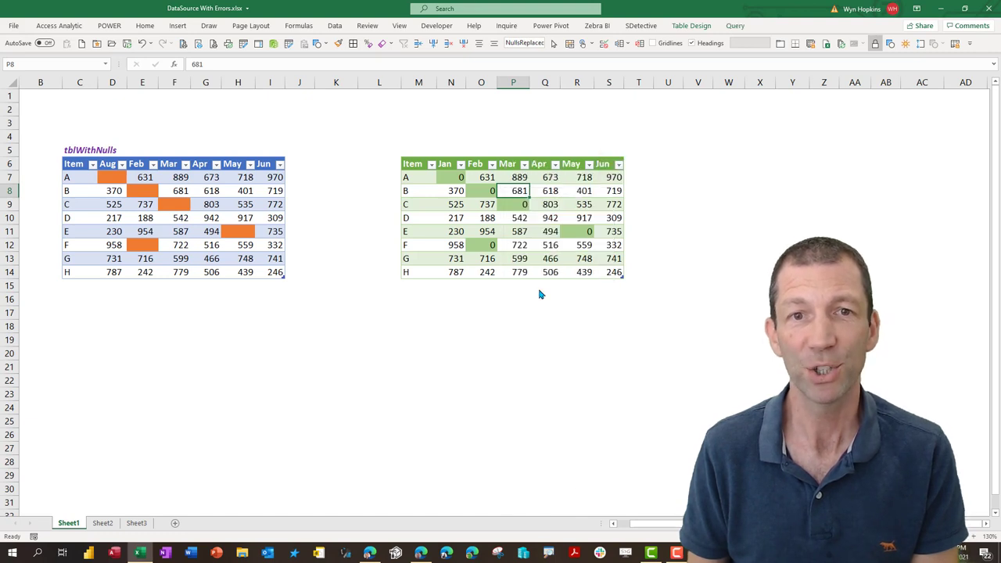
{"action": "left_click_drag", "start_coordinate": [450, 179], "coordinate": [455, 270]}
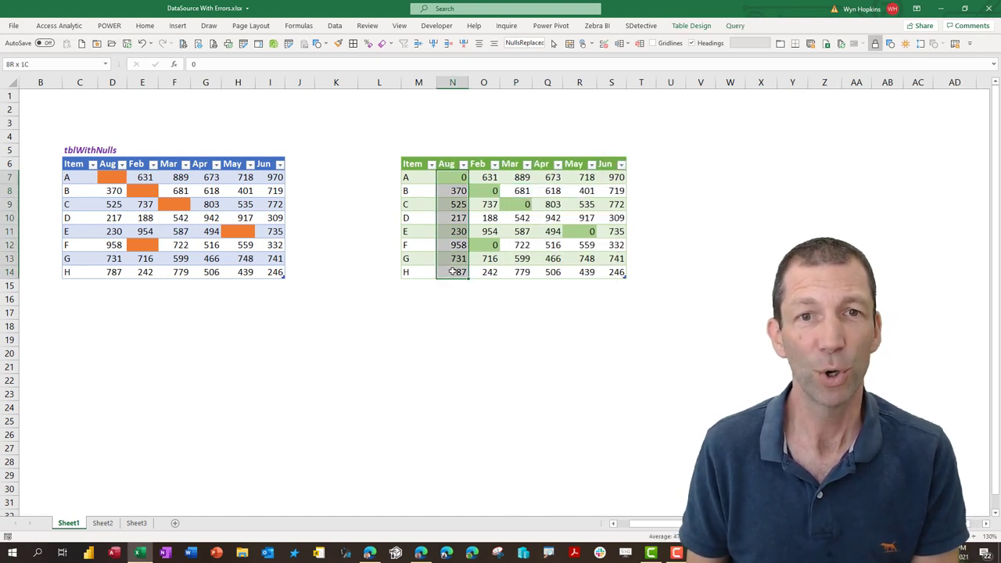
Add a July column at the end of tblWithNulls, entering 1 for item B and 5 for item E
{"action": "left_click", "coordinate": [303, 167]}
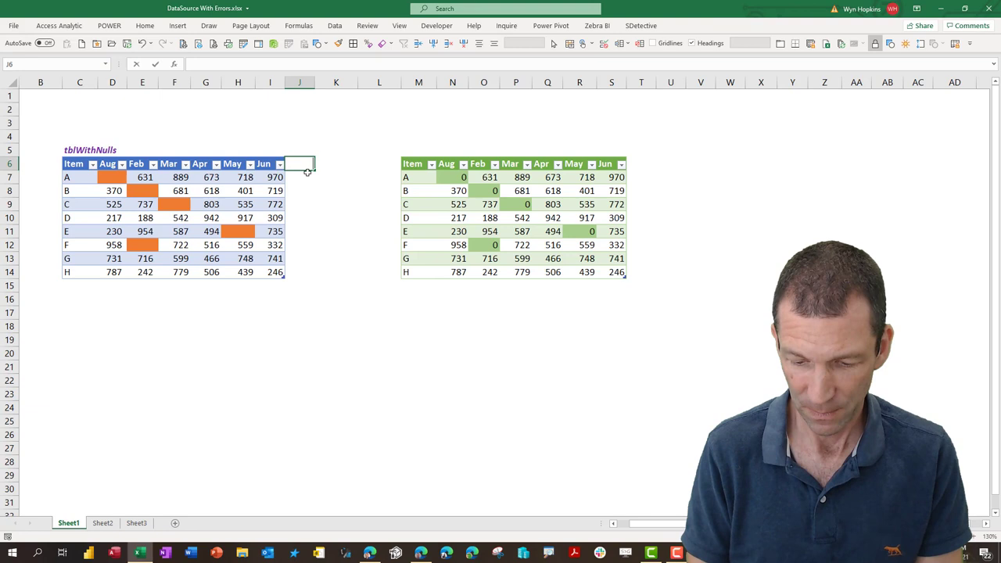
{"action": "type", "text": "Jul"}
{"action": "key", "text": "Return"}
{"action": "key", "text": "Return"}
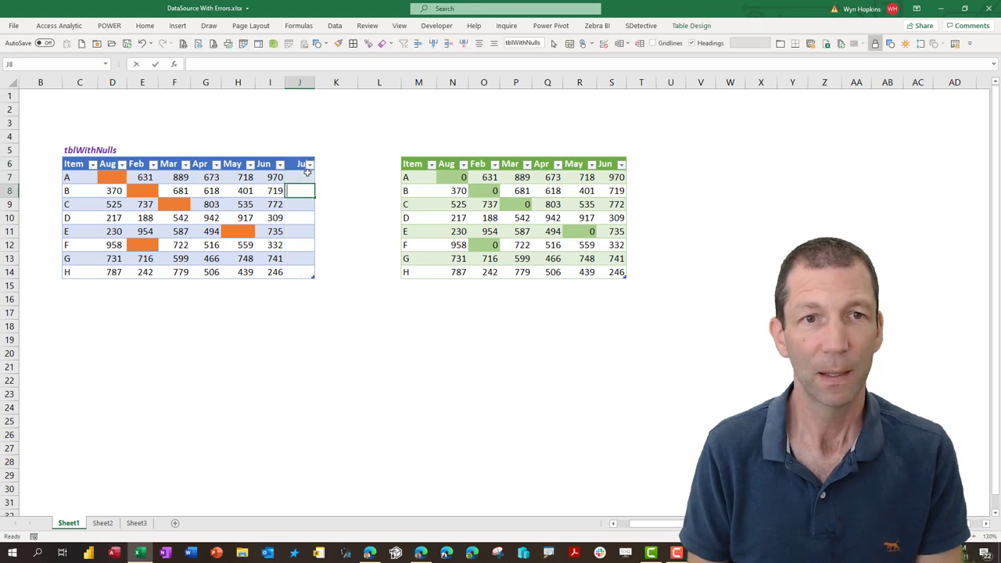
{"action": "type", "text": "1"}
{"action": "key", "text": "Return"}
{"action": "key", "text": "Return"}
{"action": "key", "text": "Return"}
{"action": "type", "text": "5"}
{"action": "key", "text": "Return"}
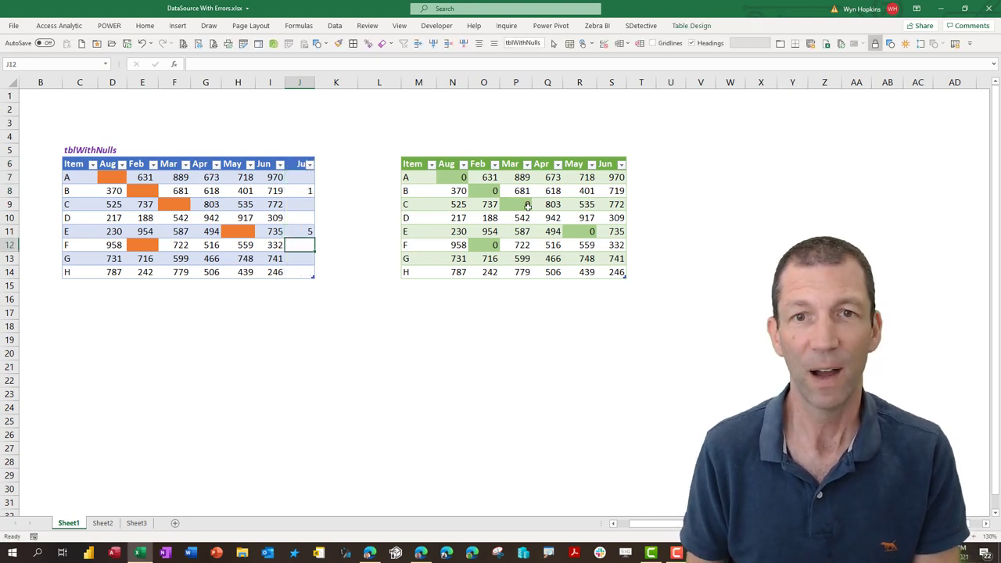
Refresh the green output table and check its July values for items A and E
{"action": "right_click", "coordinate": [526, 205]}
{"action": "left_click", "coordinate": [571, 310]}
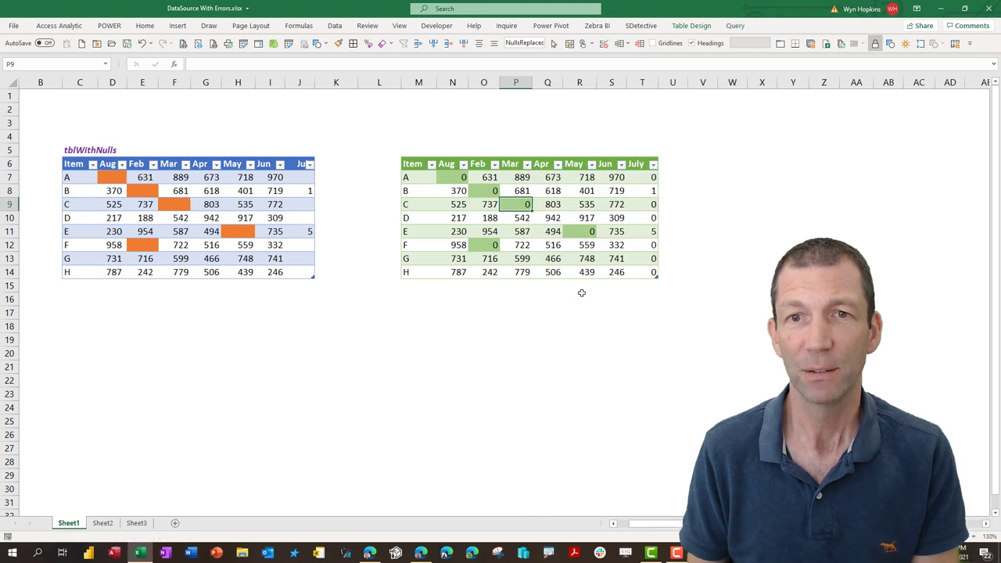
{"action": "left_click", "coordinate": [641, 178]}
{"action": "left_click", "coordinate": [649, 231]}
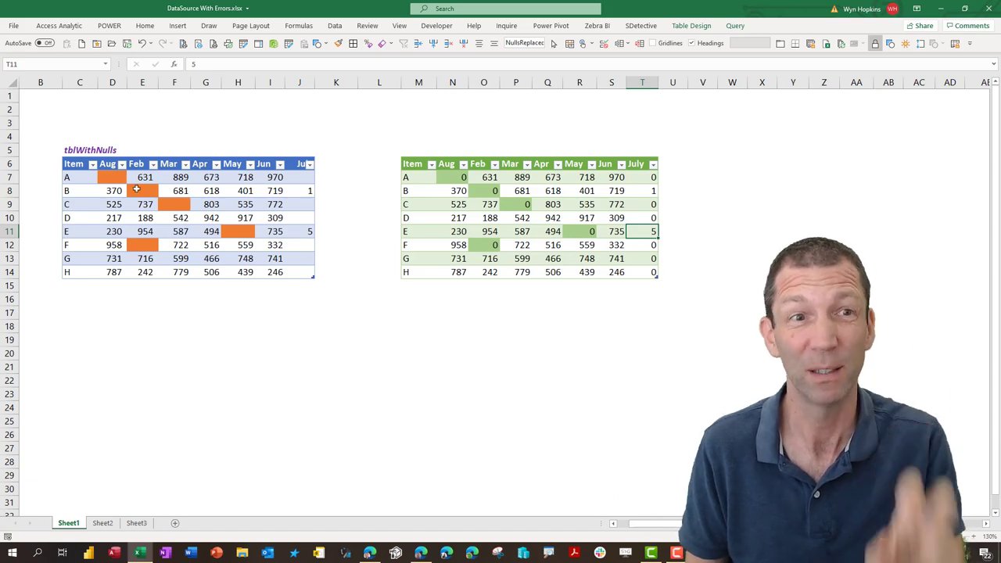
Load the tblWithNulls table into the Power Query Editor as a new query from the sheet's table
{"action": "left_click", "coordinate": [202, 201]}
{"action": "left_click", "coordinate": [144, 192]}
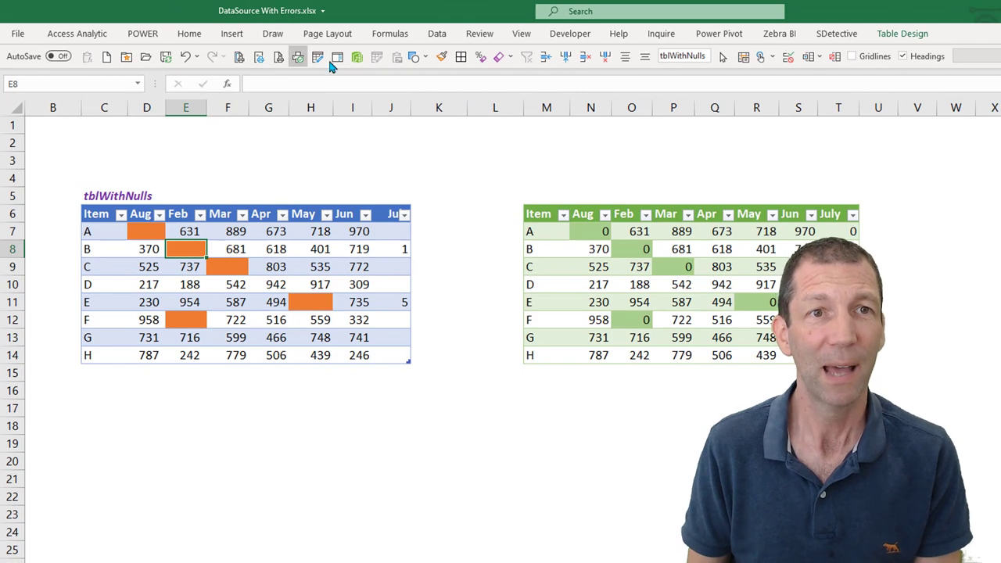
{"action": "left_click", "coordinate": [432, 35]}
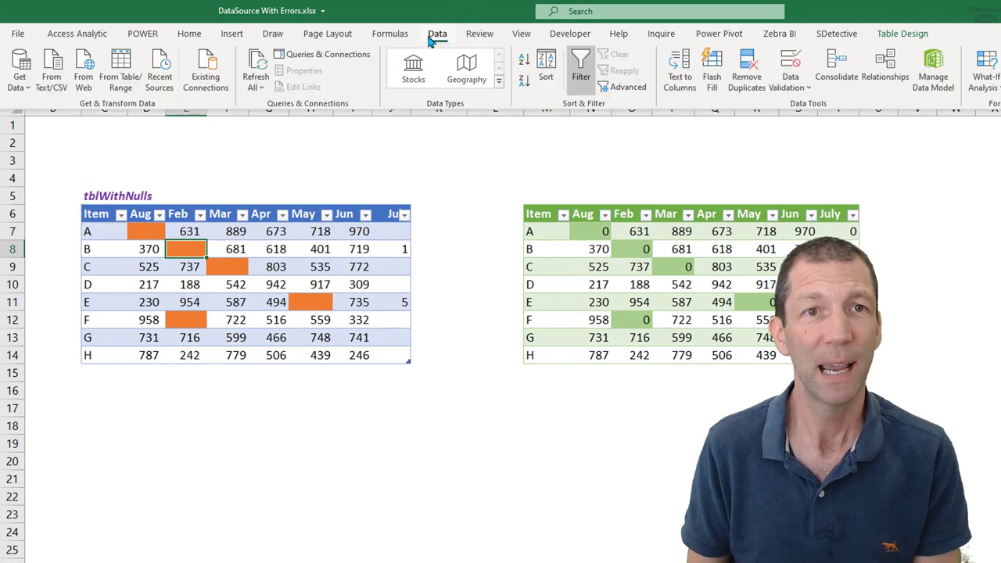
{"action": "left_click", "coordinate": [122, 72]}
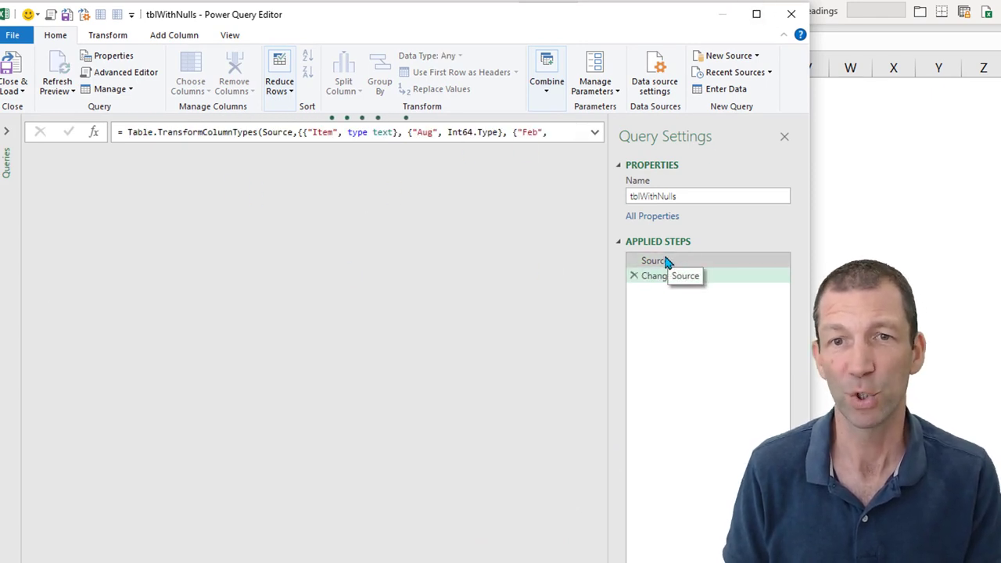
Show the full column type formula and delete the Changed Type step from the tblWithNulls query
{"action": "left_click", "coordinate": [594, 132]}
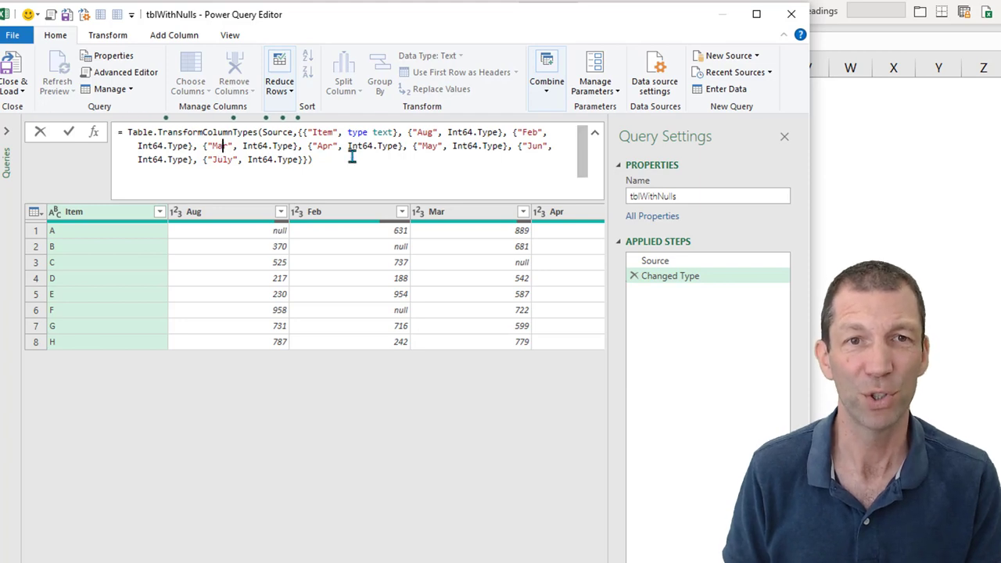
{"action": "left_click", "coordinate": [413, 145]}
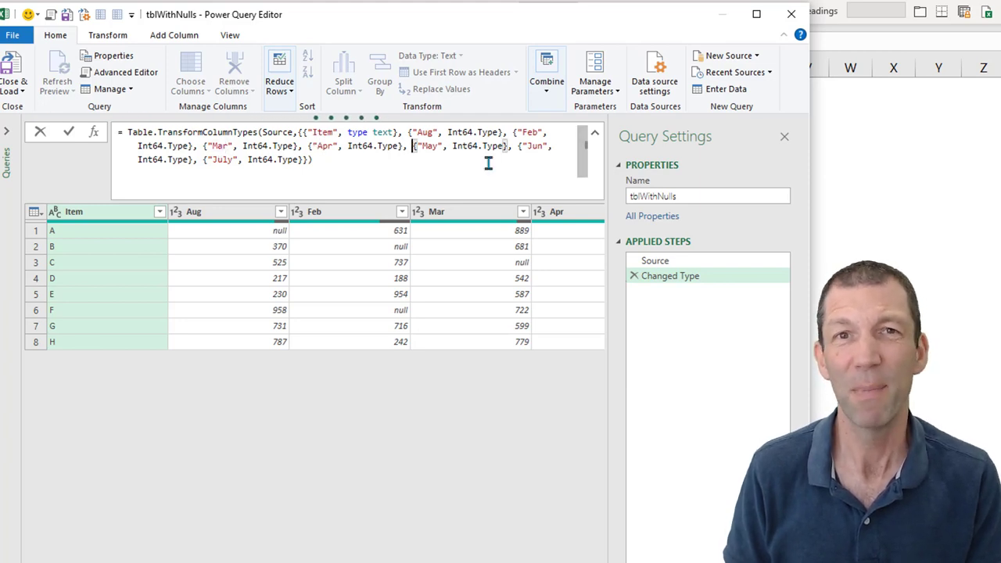
{"action": "left_click", "coordinate": [634, 277]}
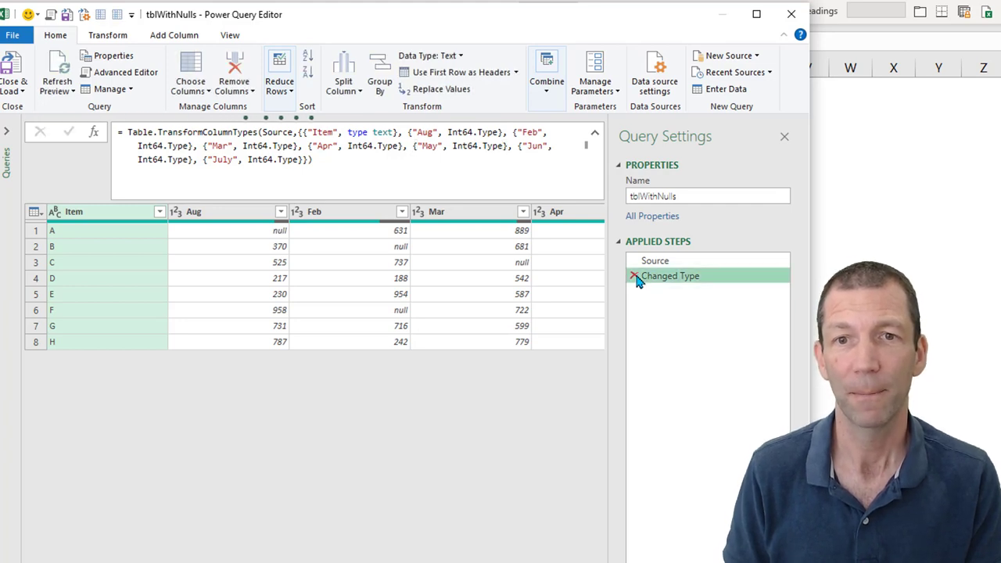
{"action": "left_click", "coordinate": [635, 277]}
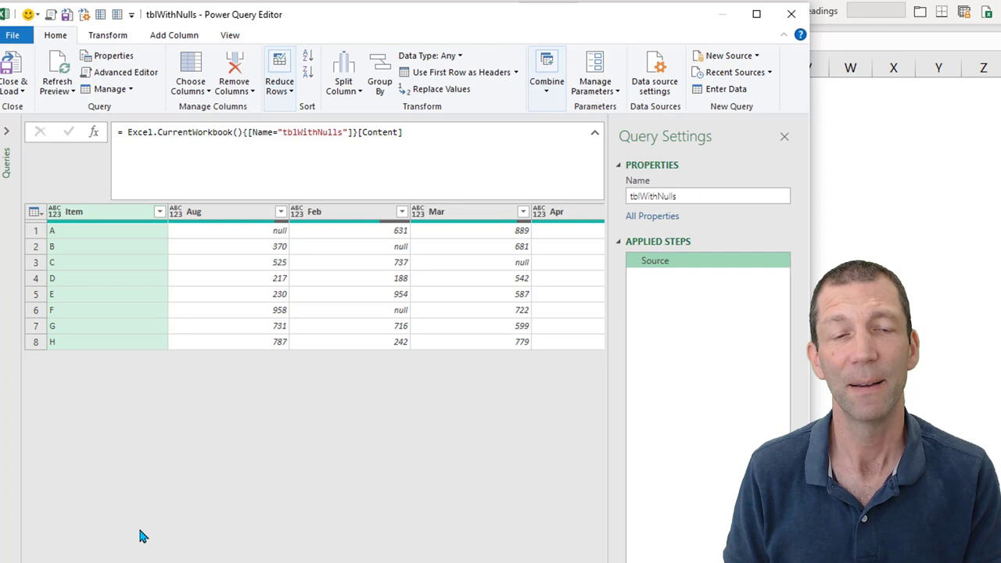
Replace null with 0 in the Aug and Feb columns of the query
{"action": "left_click", "coordinate": [233, 215]}
{"action": "left_click", "coordinate": [336, 218], "text": "shift"}
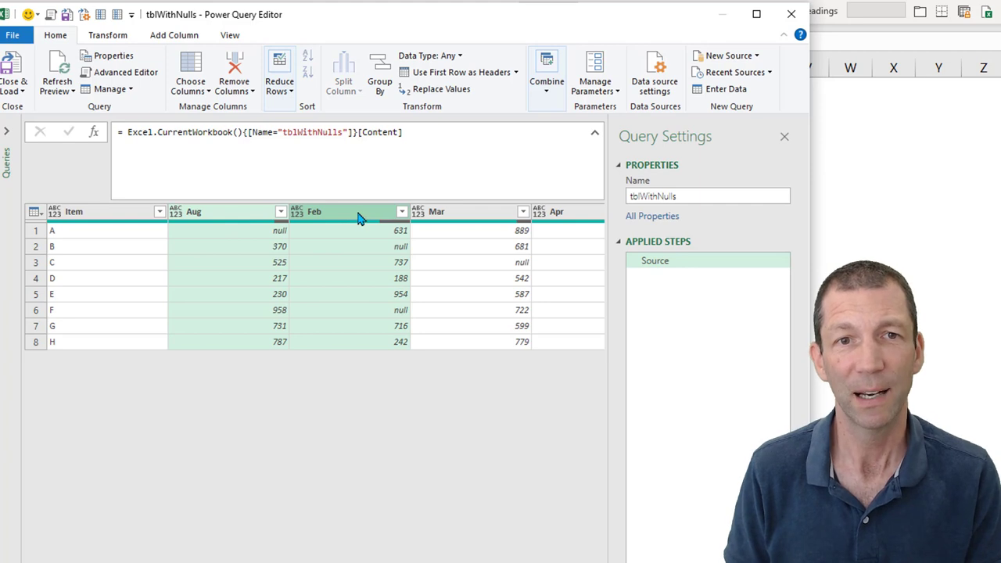
{"action": "right_click", "coordinate": [359, 218]}
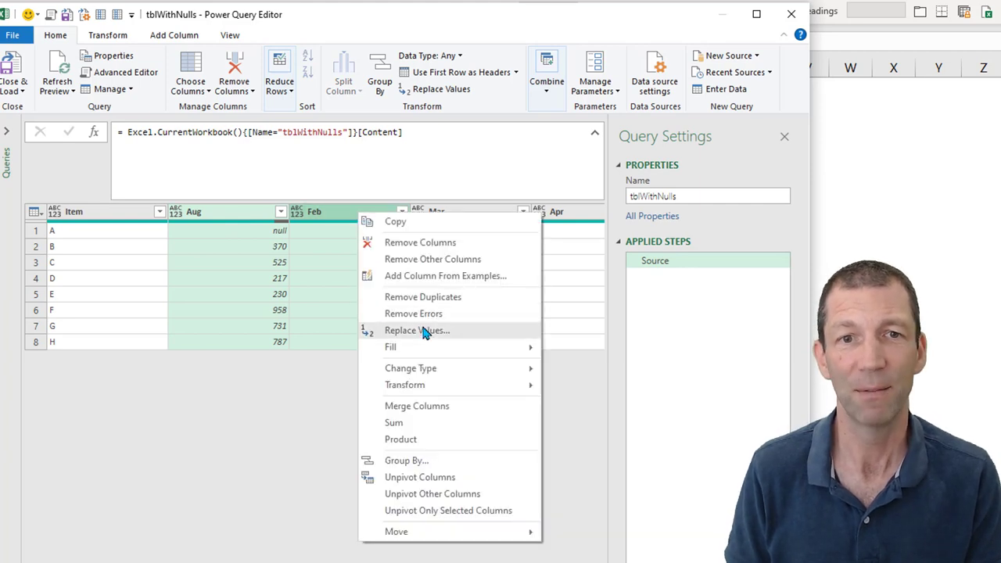
{"action": "left_click", "coordinate": [422, 331]}
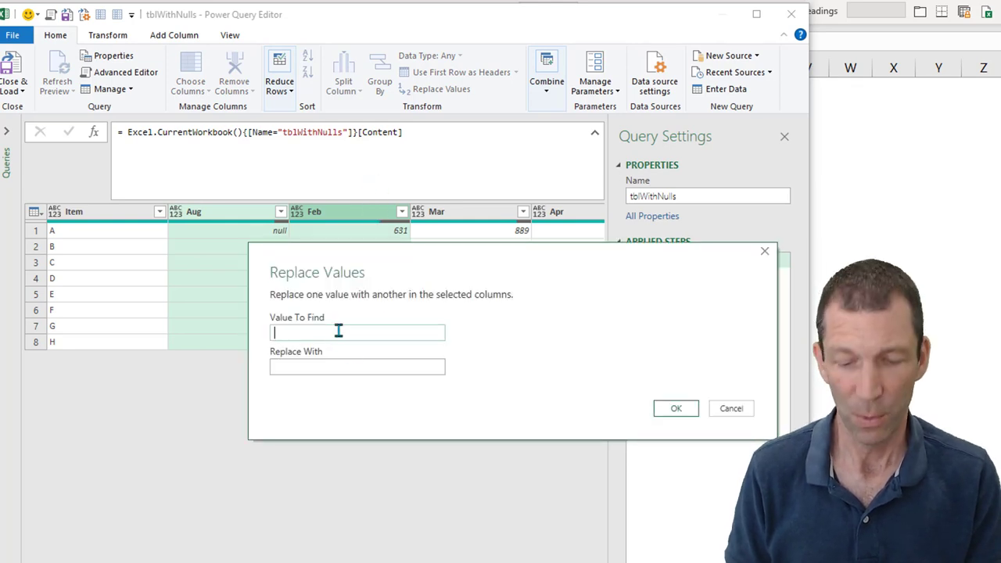
{"action": "left_click", "coordinate": [326, 364]}
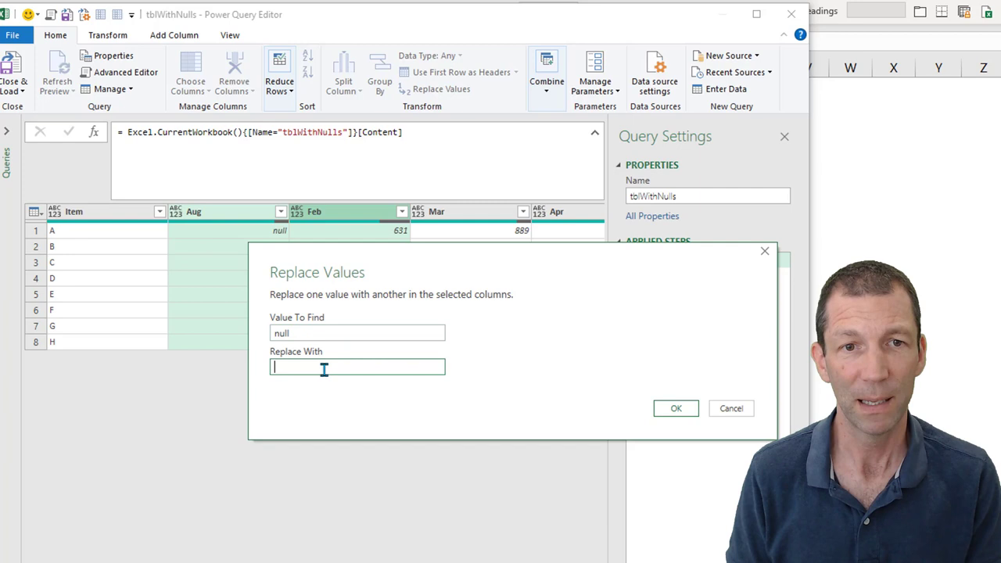
{"action": "type", "text": "0"}
{"action": "left_click", "coordinate": [677, 410]}
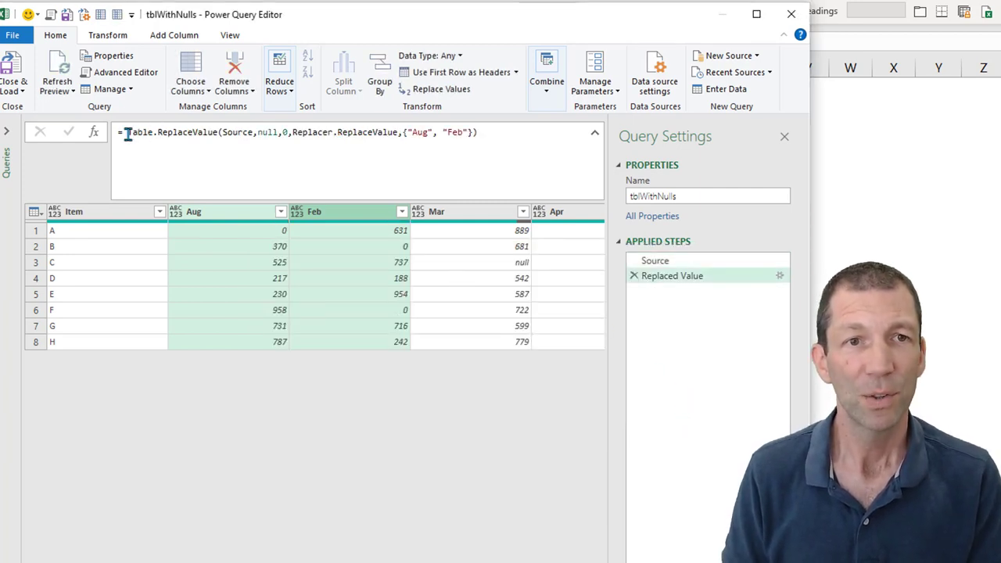
Examine the Table.ReplaceValue formula of the Replaced Value step, especially the list of column names it applies to
{"action": "left_click_drag", "start_coordinate": [125, 132], "coordinate": [444, 138]}
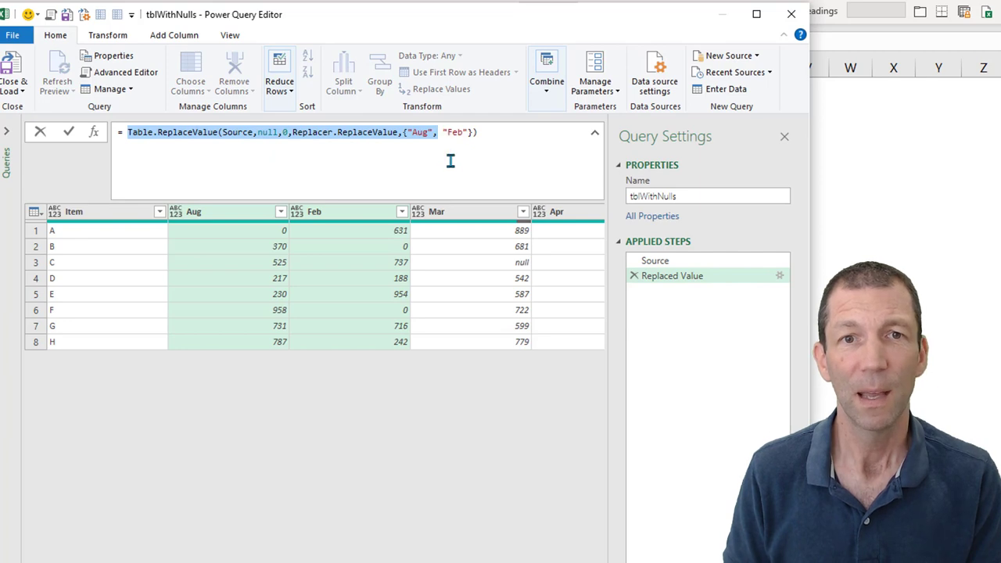
{"action": "left_click", "coordinate": [405, 132]}
{"action": "double_click", "coordinate": [419, 132]}
{"action": "double_click", "coordinate": [456, 132]}
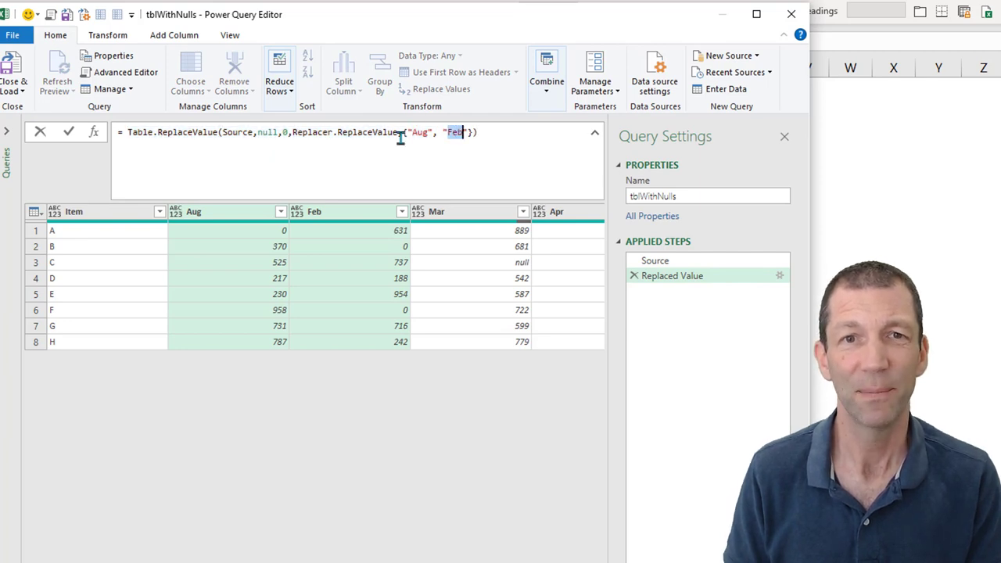
{"action": "double_click", "coordinate": [419, 132]}
{"action": "double_click", "coordinate": [456, 132]}
{"action": "left_click", "coordinate": [456, 132]}
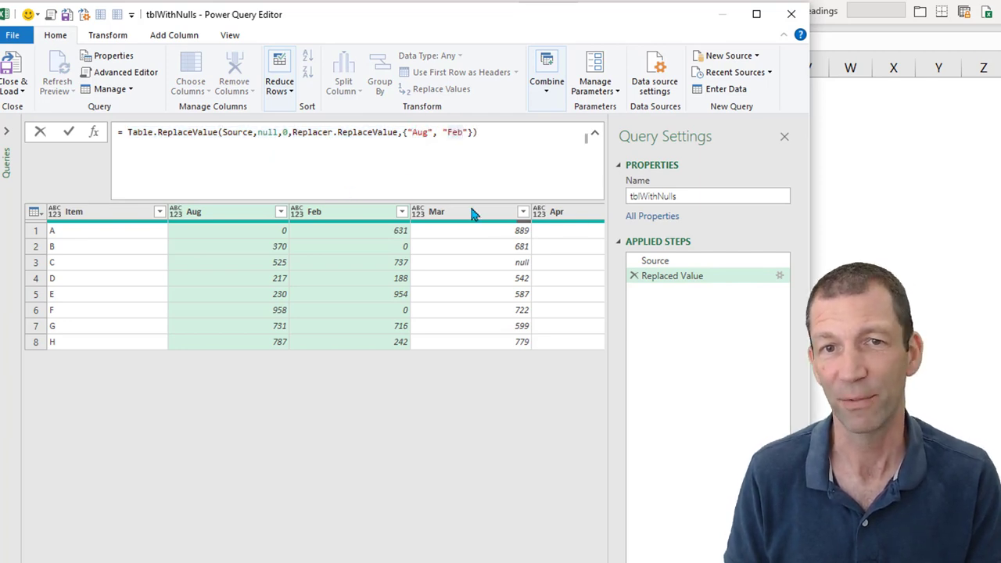
{"action": "left_click", "coordinate": [495, 143]}
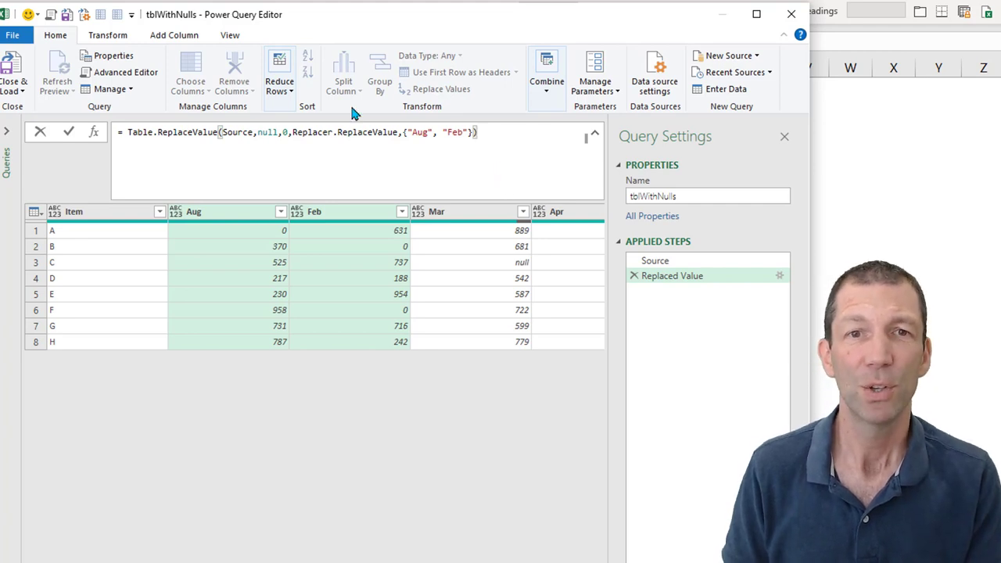
{"action": "triple_click", "coordinate": [263, 128]}
{"action": "left_click", "coordinate": [476, 163]}
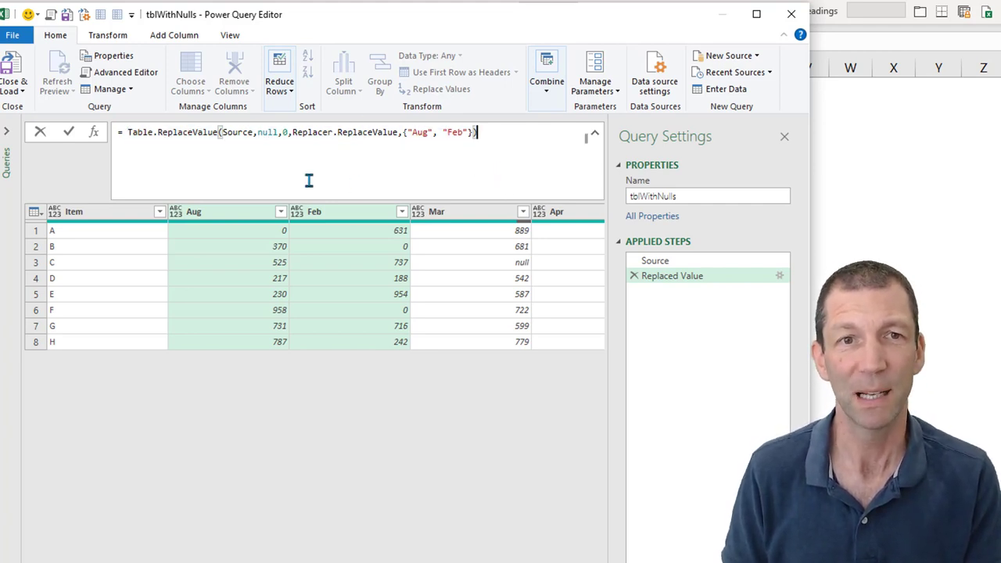
{"action": "left_click", "coordinate": [677, 320]}
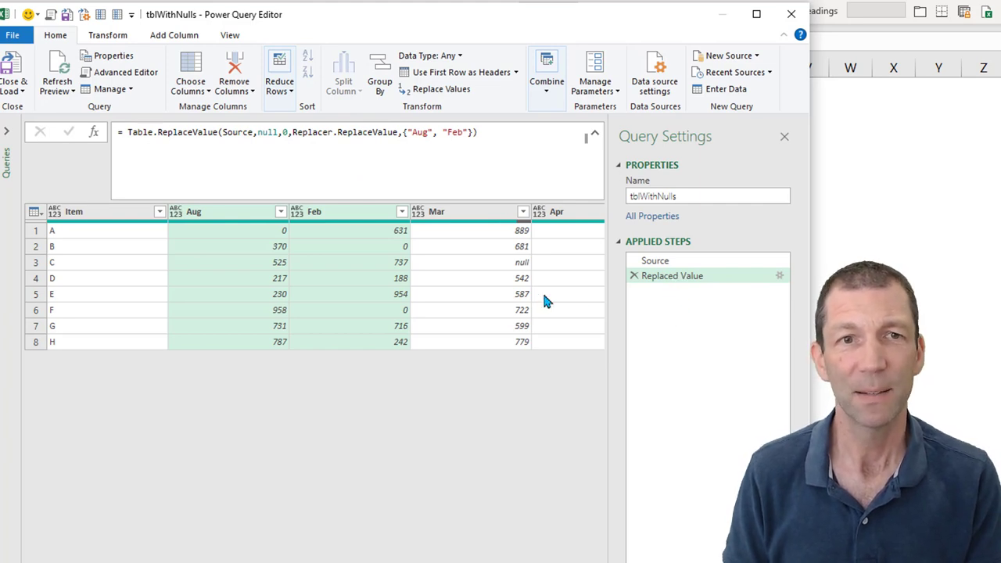
Insert a new custom step directly after the Source step, before Replaced Value
{"action": "left_click", "coordinate": [677, 264]}
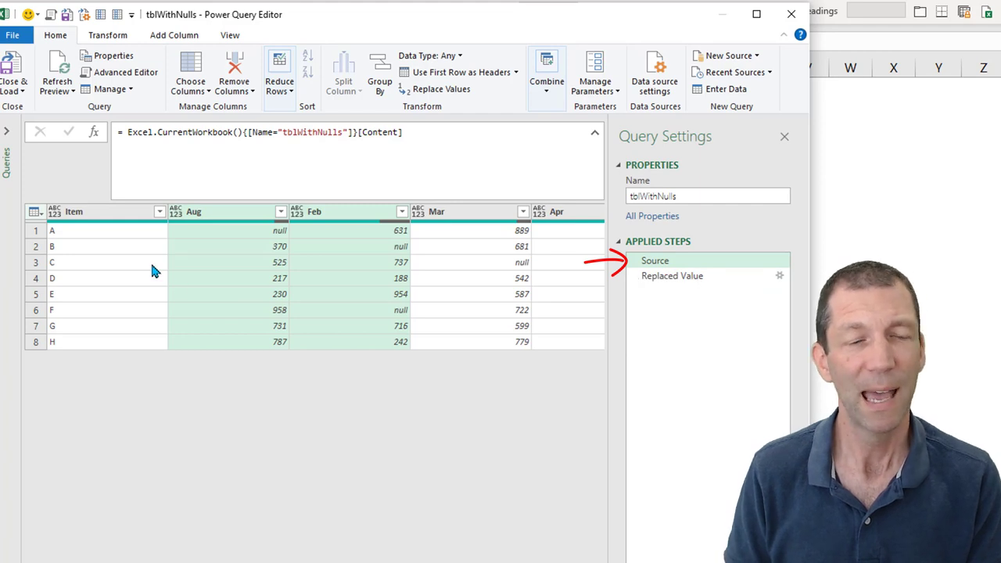
{"action": "left_click", "coordinate": [93, 133]}
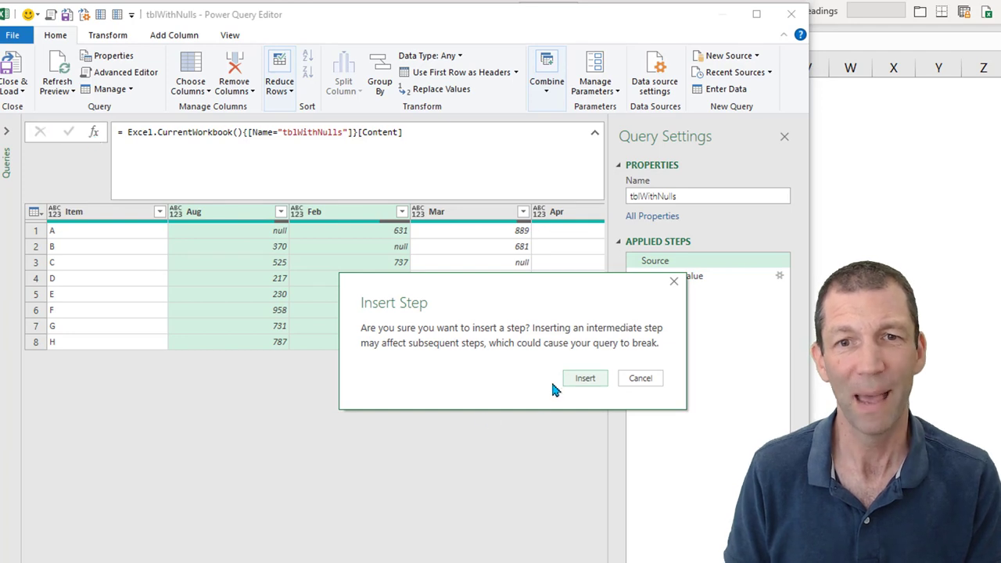
{"action": "left_click", "coordinate": [579, 380]}
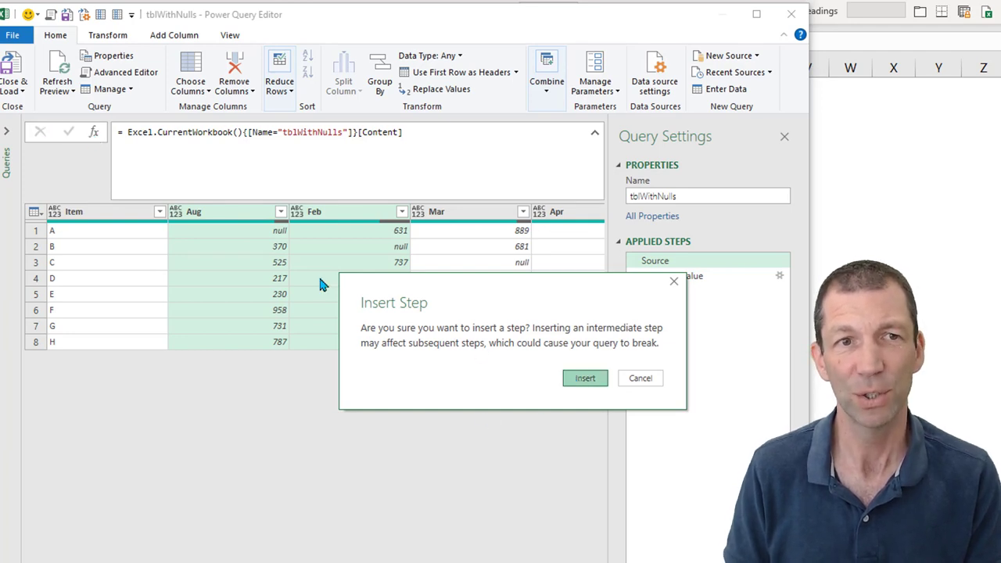
{"action": "left_click", "coordinate": [590, 379]}
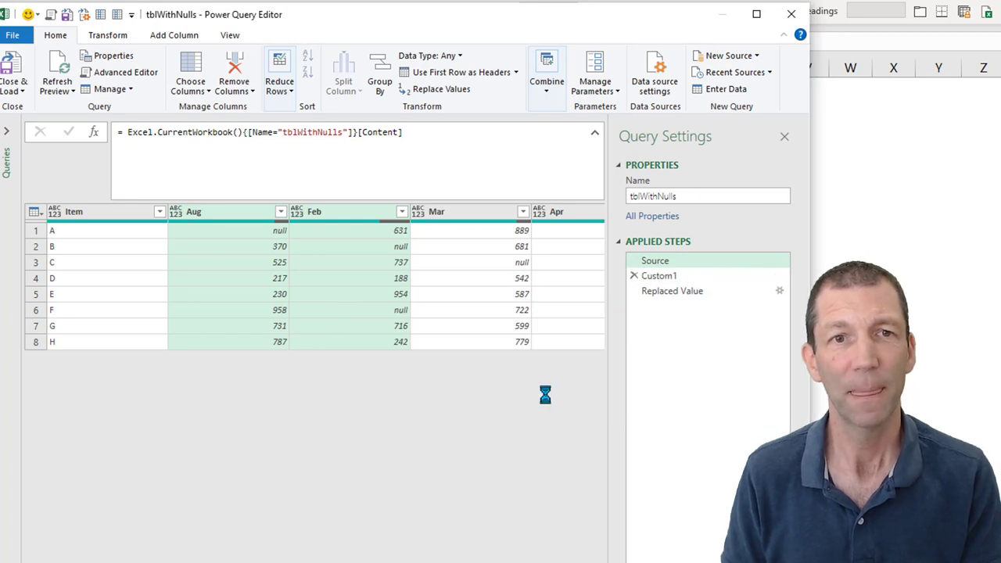
Set the custom step's formula to = Table.ColumnNames( Source ) so it lists the source table's column names
{"action": "left_click", "coordinate": [128, 132]}
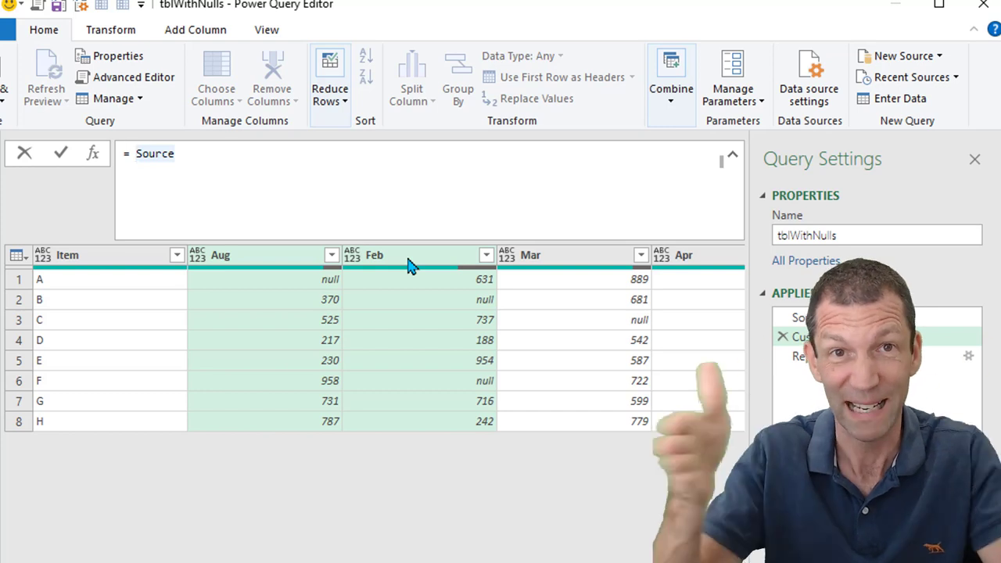
{"action": "type", "text": "Table"}
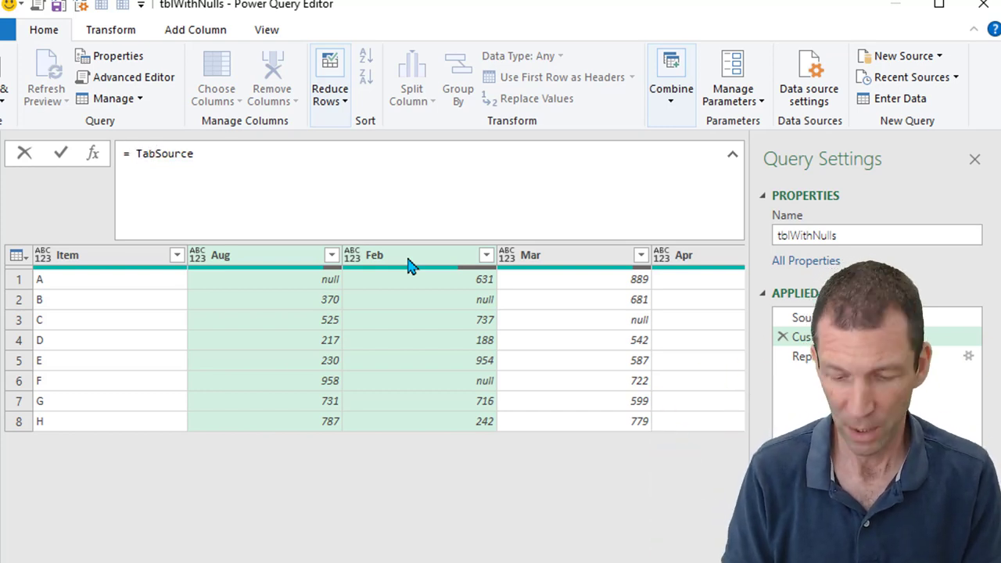
{"action": "type", "text": ".Col"}
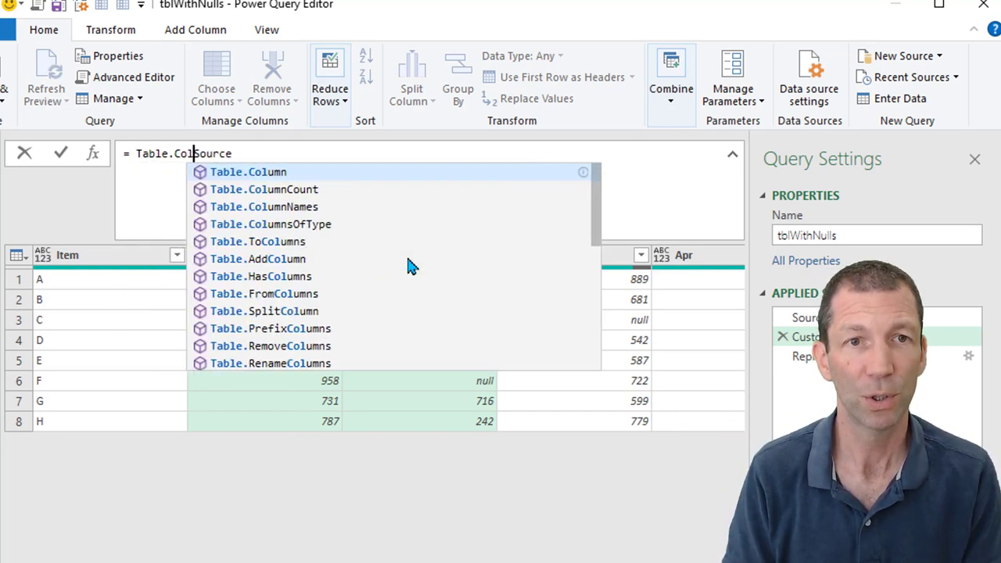
{"action": "key", "text": "Down"}
{"action": "key", "text": "Down"}
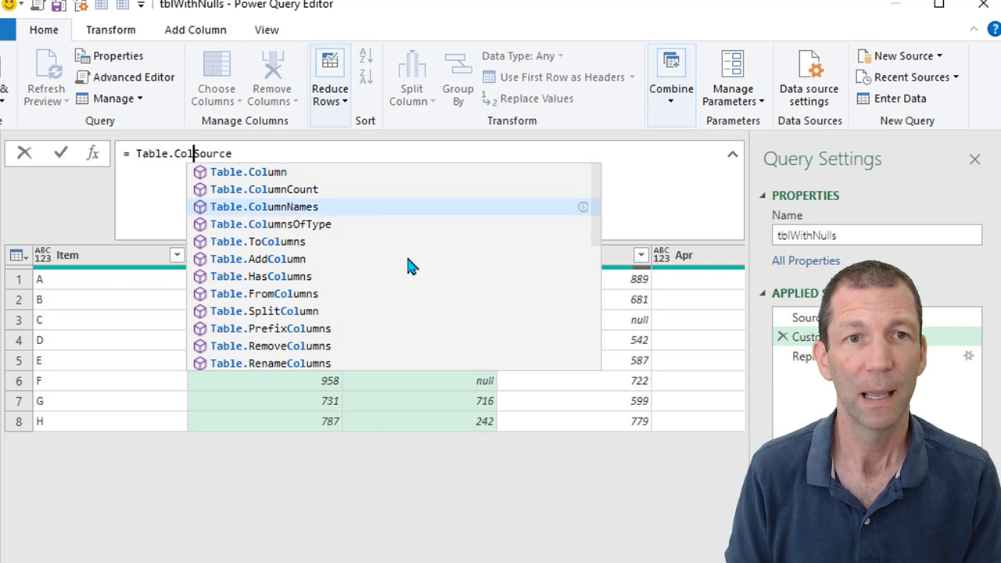
{"action": "left_click", "coordinate": [318, 208]}
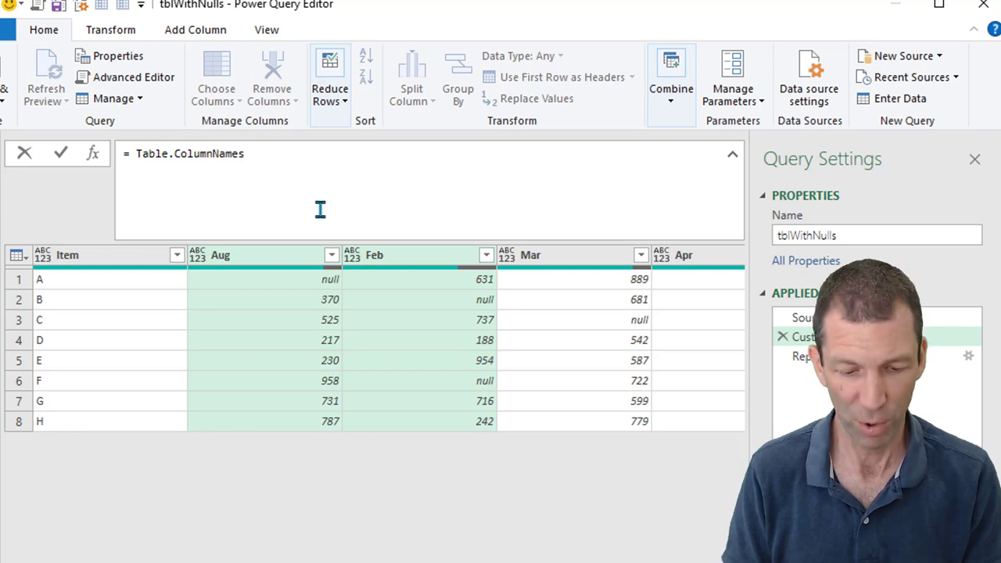
{"action": "key", "text": "ctrl+z"}
{"action": "key", "text": "Left"}
{"action": "key", "text": "Left"}
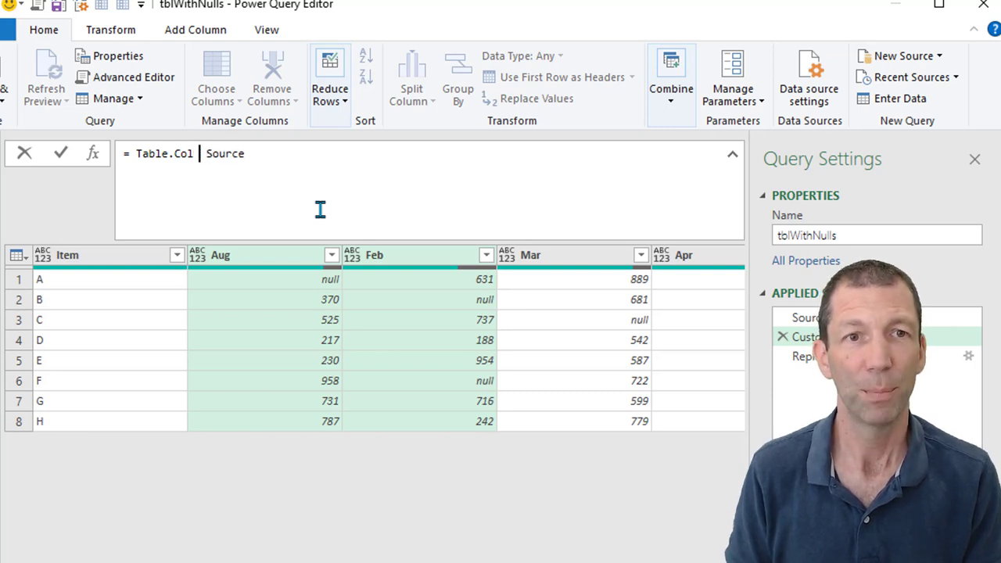
{"action": "key", "text": "BackSpace"}
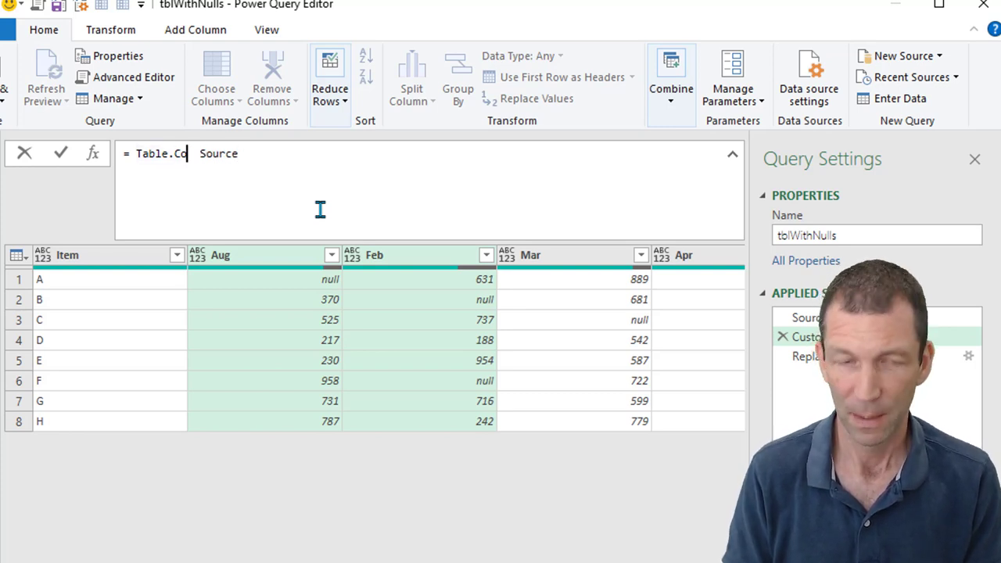
{"action": "type", "text": "lumnNames"}
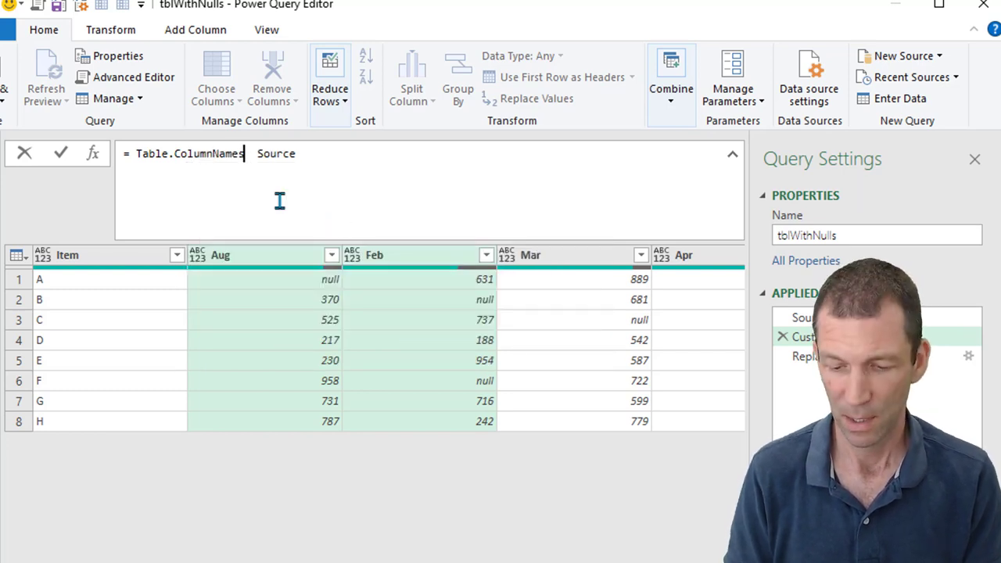
{"action": "type", "text": "("}
{"action": "key", "text": "Delete"}
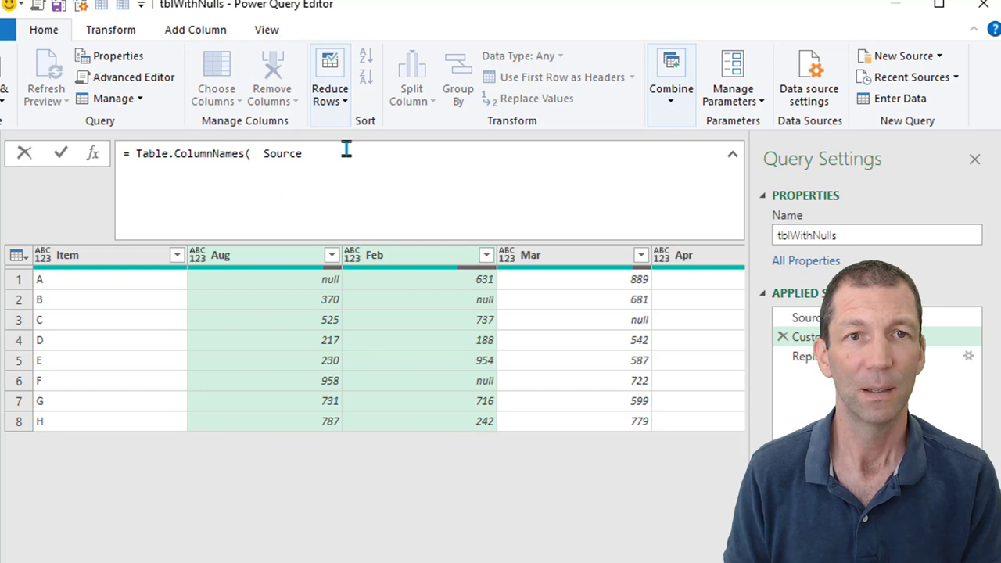
{"action": "type", "text": "Source  )"}
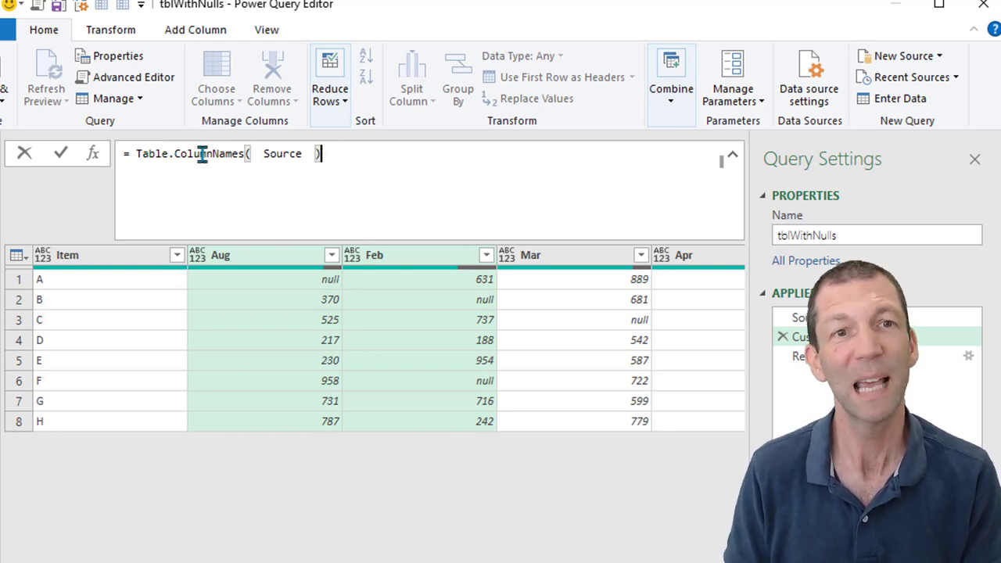
{"action": "left_click", "coordinate": [63, 152]}
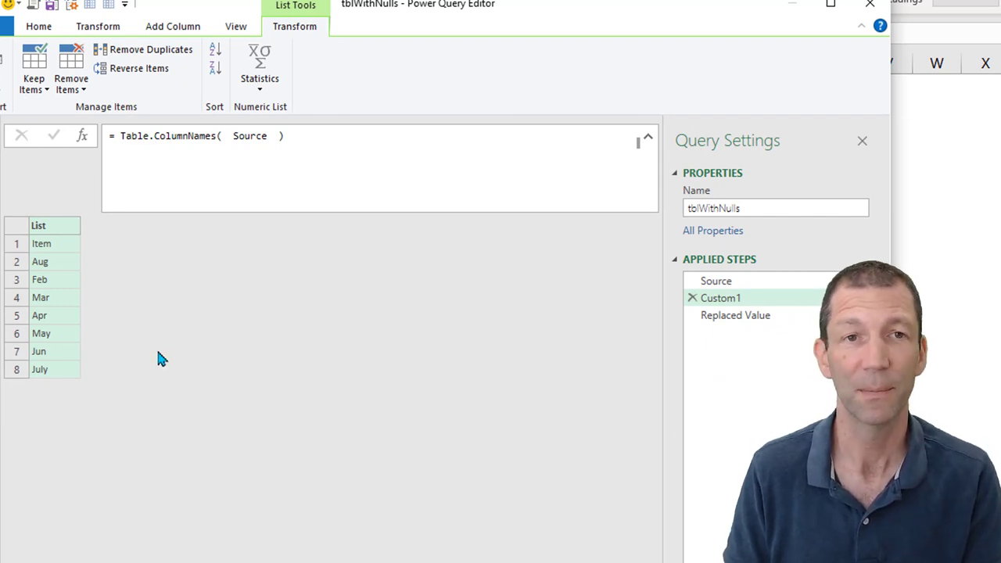
Rename the custom column-names step as Headers
{"action": "double_click", "coordinate": [719, 300]}
{"action": "type", "text": "Hea"}
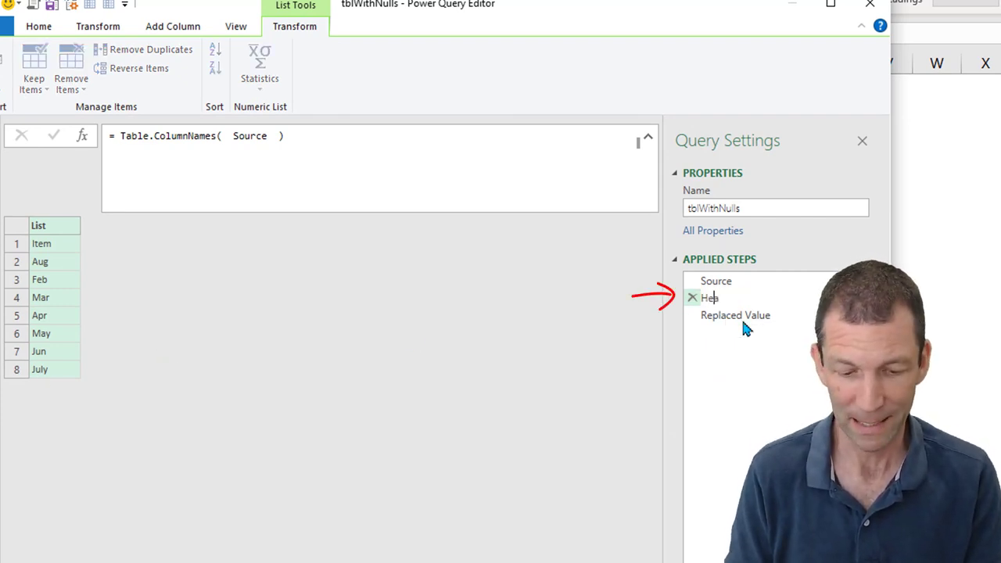
{"action": "type", "text": "ders"}
{"action": "key", "text": "Return"}
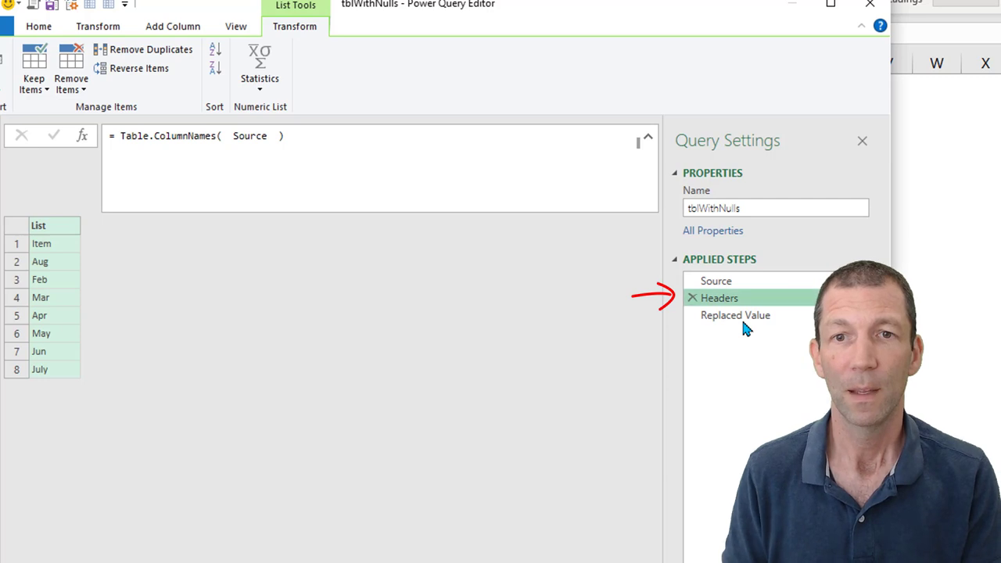
In the Replaced Value step's formula, change the table argument of Table.ReplaceValue to Source
{"action": "left_click", "coordinate": [758, 316]}
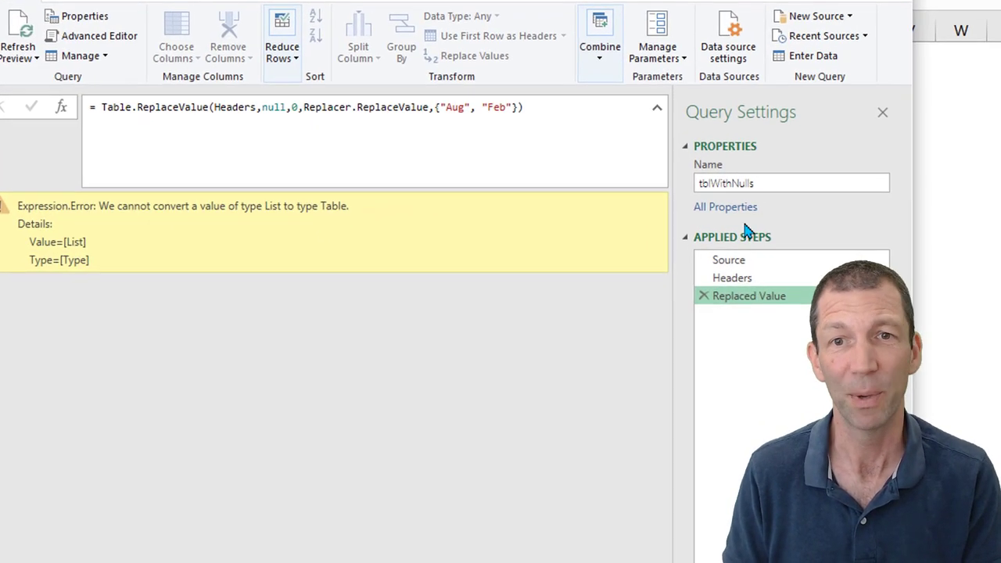
{"action": "left_click", "coordinate": [237, 108]}
{"action": "double_click", "coordinate": [237, 108]}
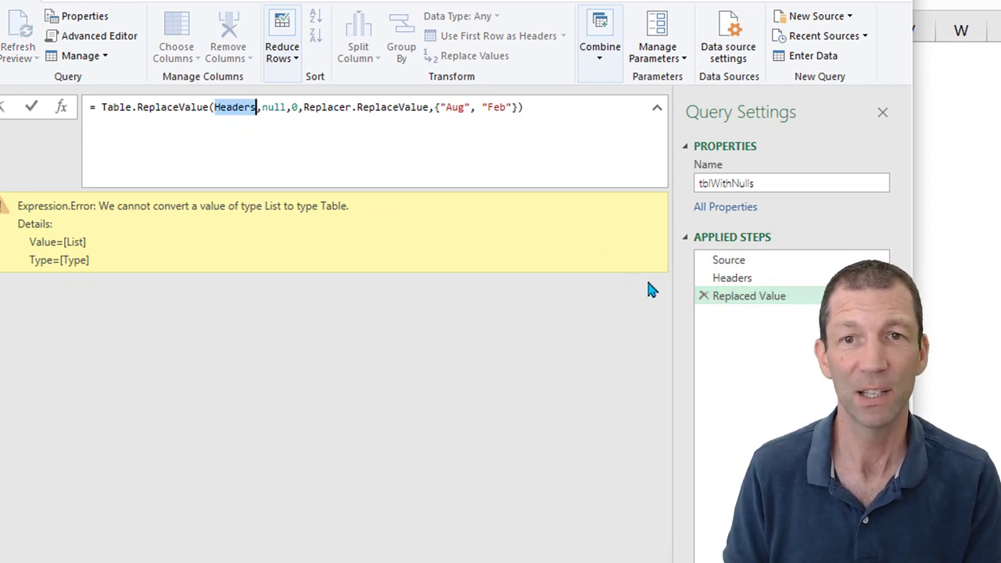
{"action": "mouse_move", "coordinate": [241, 112]}
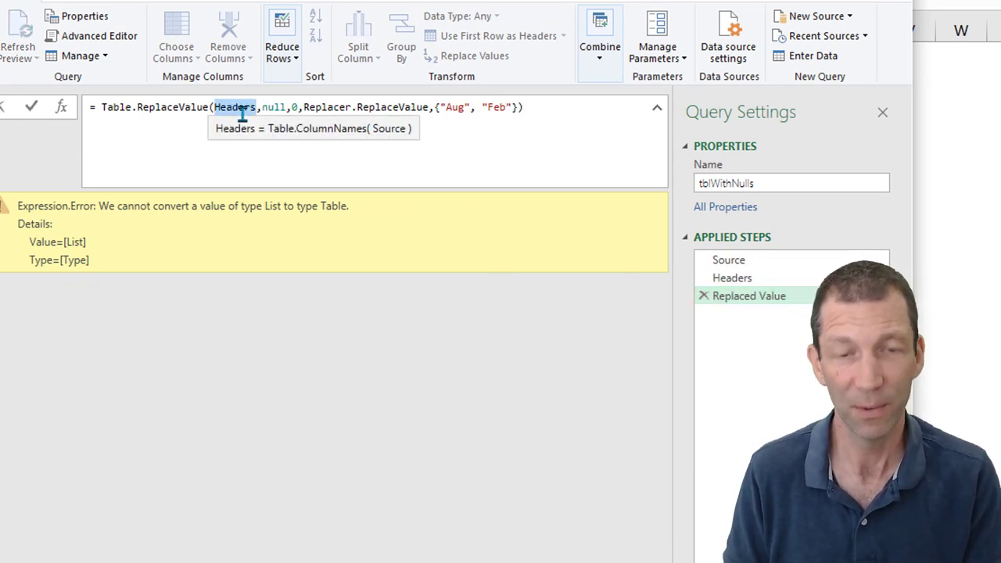
{"action": "type", "text": "Source"}
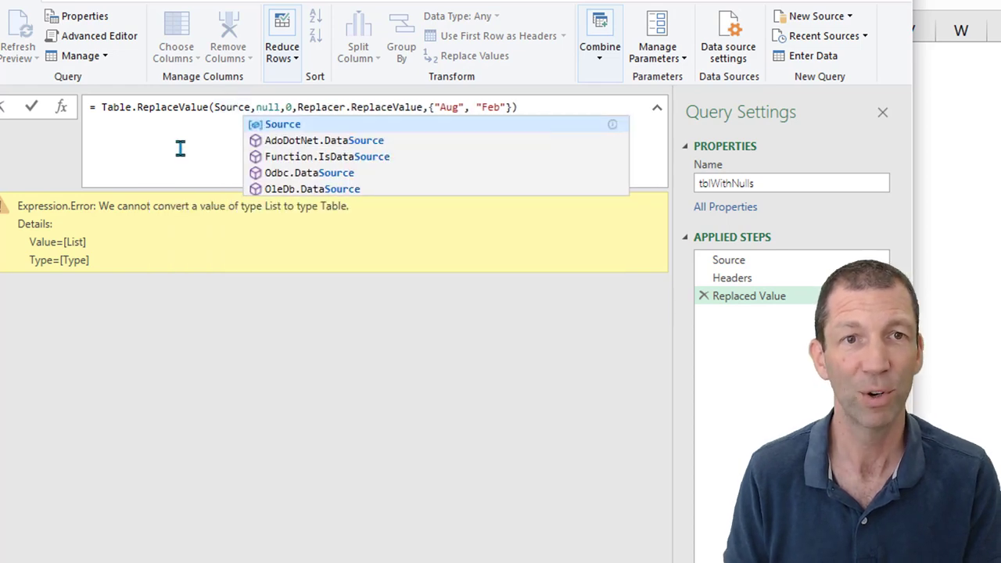
Replace the hard-coded {"Aug", "Feb"} column list in the Table.ReplaceValue formula with Headers and apply the formula
{"action": "key", "text": "End"}
{"action": "left_click_drag", "start_coordinate": [433, 107], "coordinate": [506, 107]}
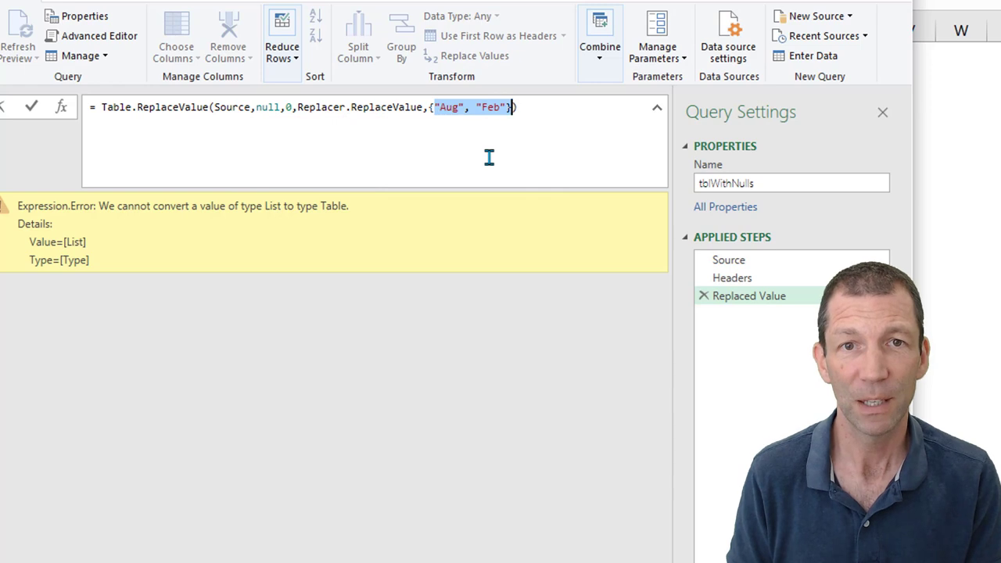
{"action": "key", "text": "Delete"}
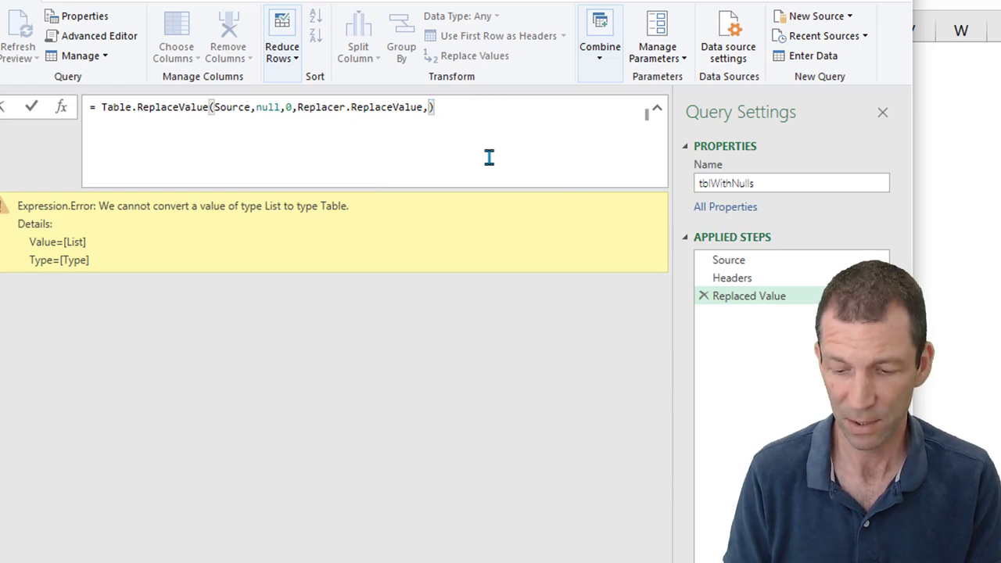
{"action": "type", "text": "Headers"}
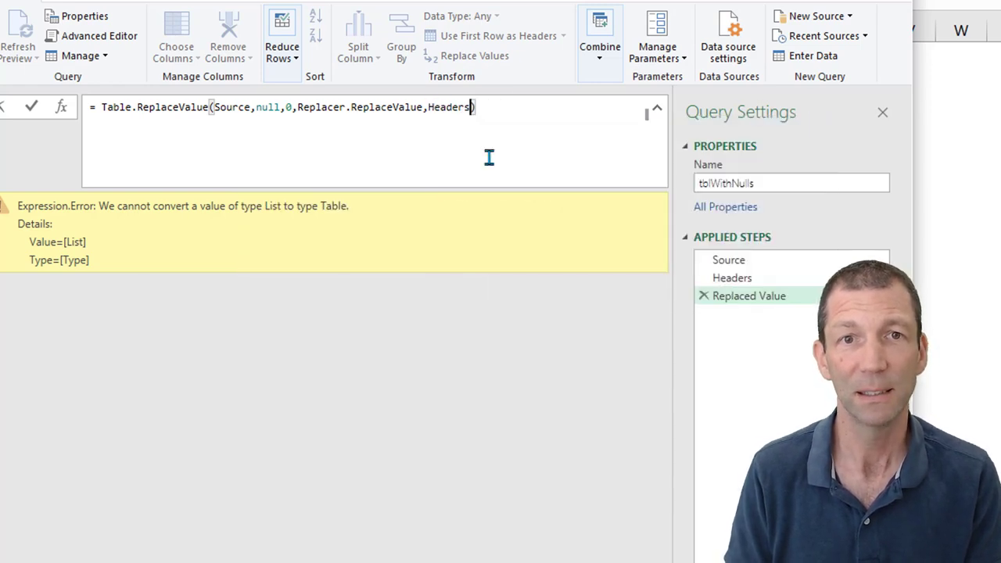
{"action": "key", "text": "Return"}
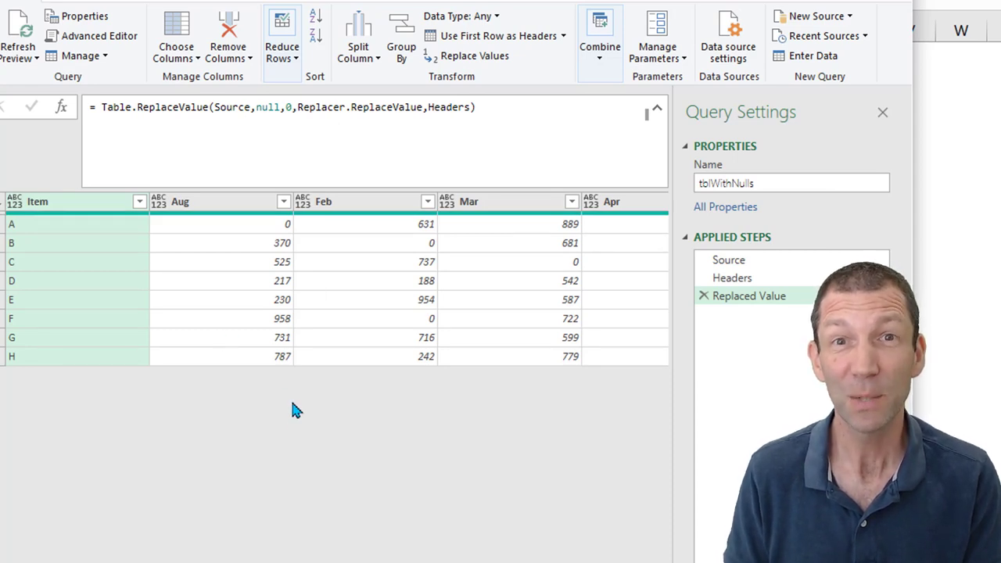
Check the replaced values across all month columns and compare the Source step's data with the Replaced Value step
{"action": "left_click", "coordinate": [279, 223]}
{"action": "left_click", "coordinate": [432, 247]}
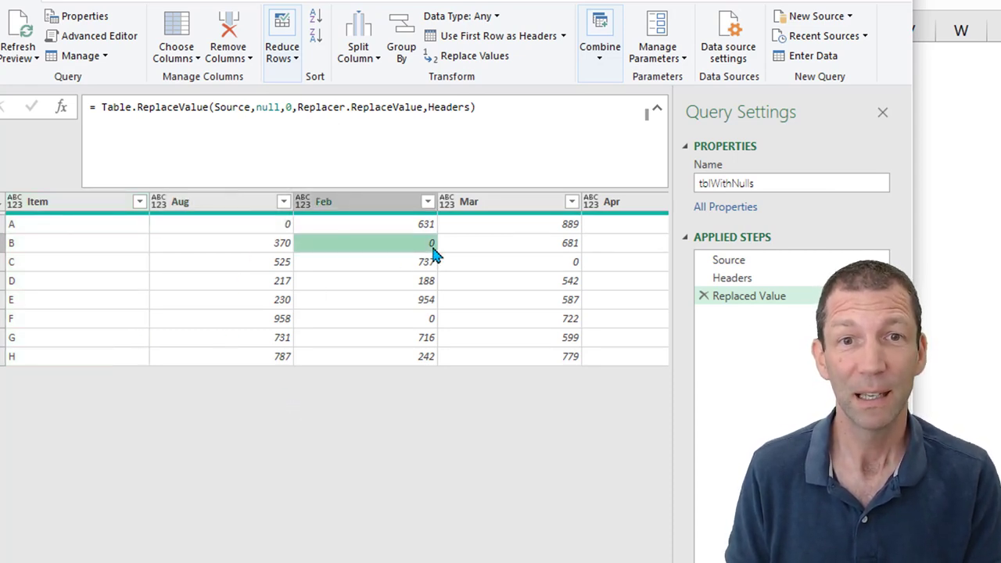
{"action": "scroll", "coordinate": [336, 289], "scroll_direction": "right", "scroll_amount": 5}
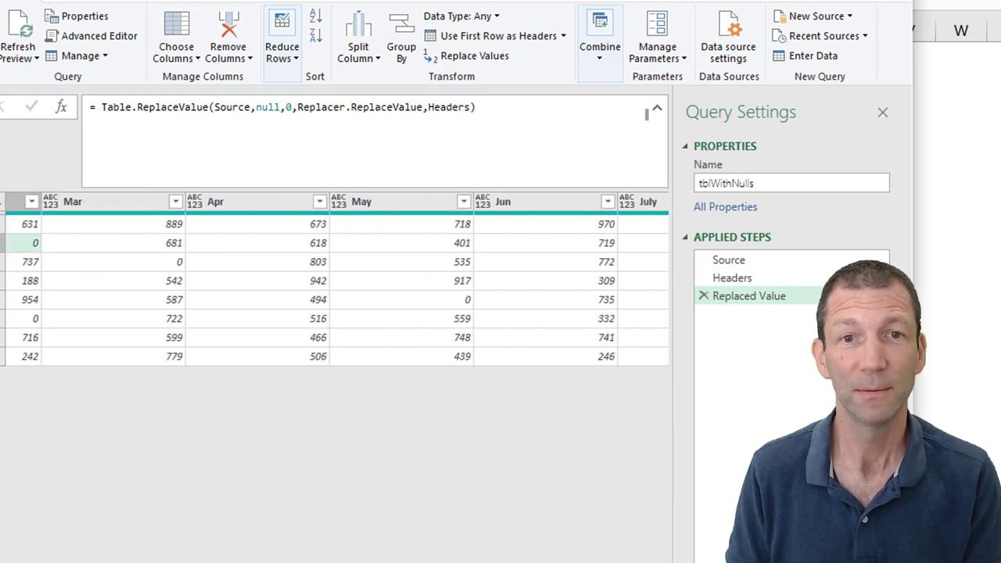
{"action": "left_click", "coordinate": [458, 306]}
{"action": "scroll", "coordinate": [547, 438], "scroll_direction": "right", "scroll_amount": 2}
{"action": "left_click", "coordinate": [782, 278]}
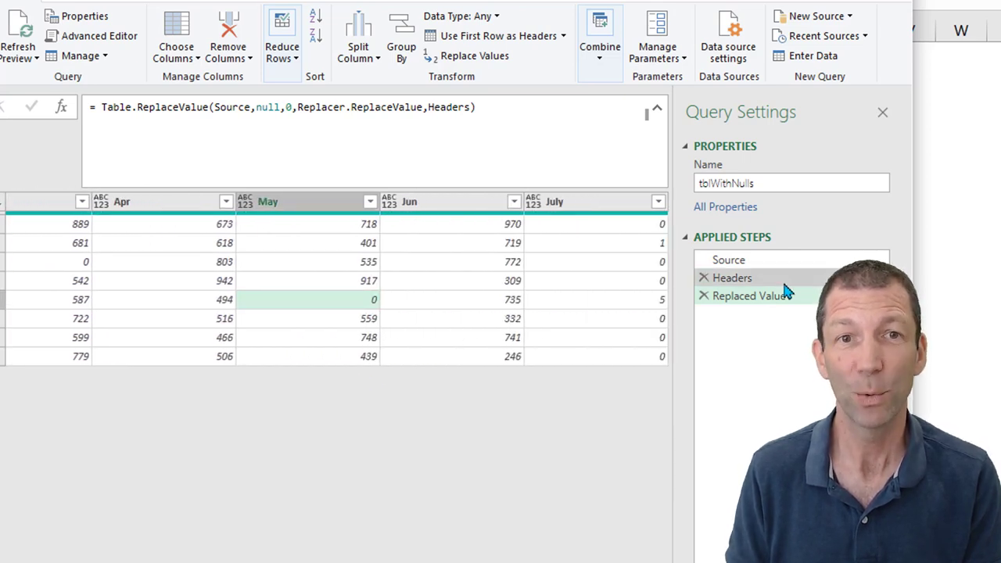
{"action": "left_click", "coordinate": [781, 265]}
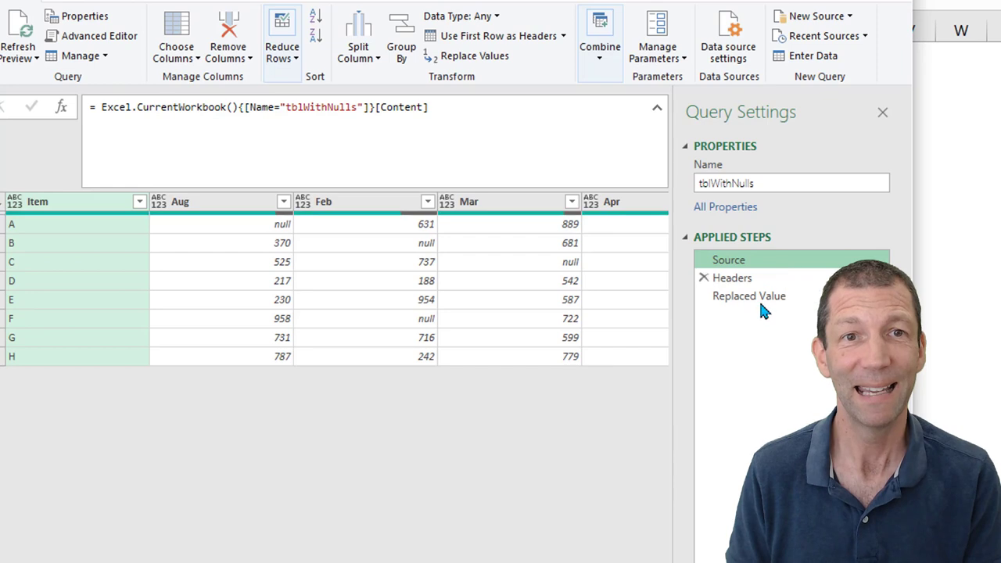
{"action": "left_click", "coordinate": [758, 297]}
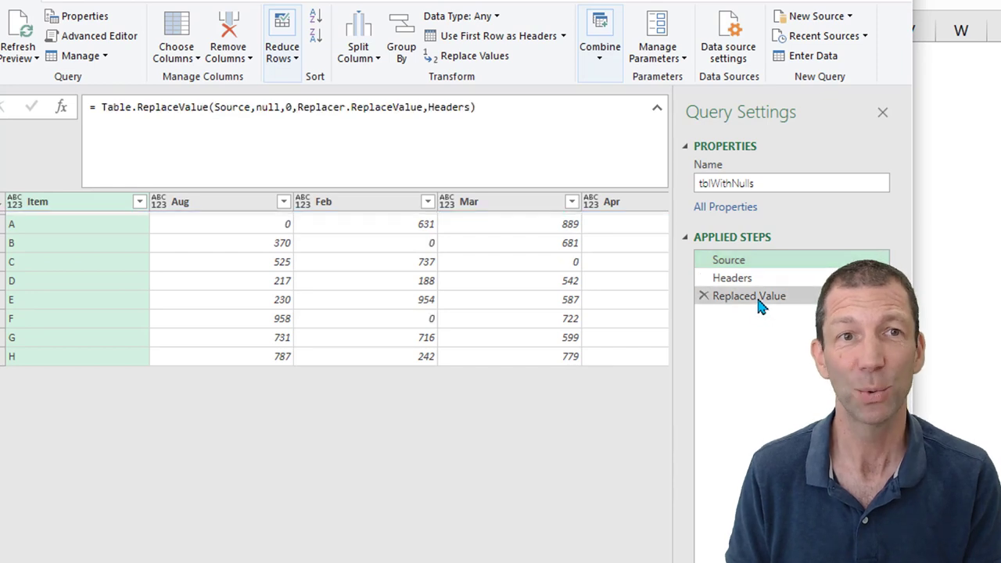
Show the full query code in the Advanced Editor and examine the null and 0 arguments of Table.ReplaceValue
{"action": "left_click", "coordinate": [108, 39]}
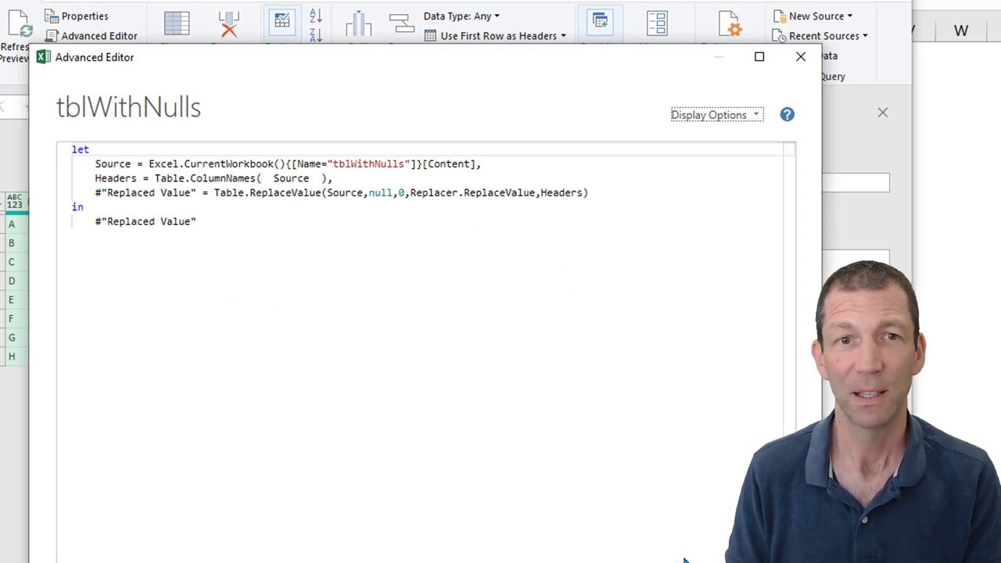
{"action": "left_click", "coordinate": [369, 193]}
{"action": "left_click", "coordinate": [400, 192]}
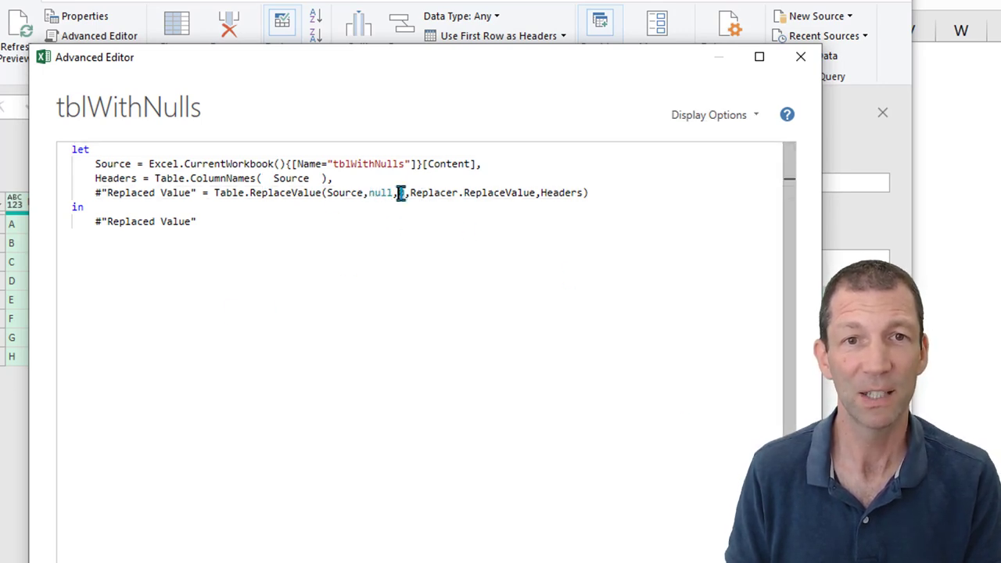
{"action": "left_click", "coordinate": [404, 192]}
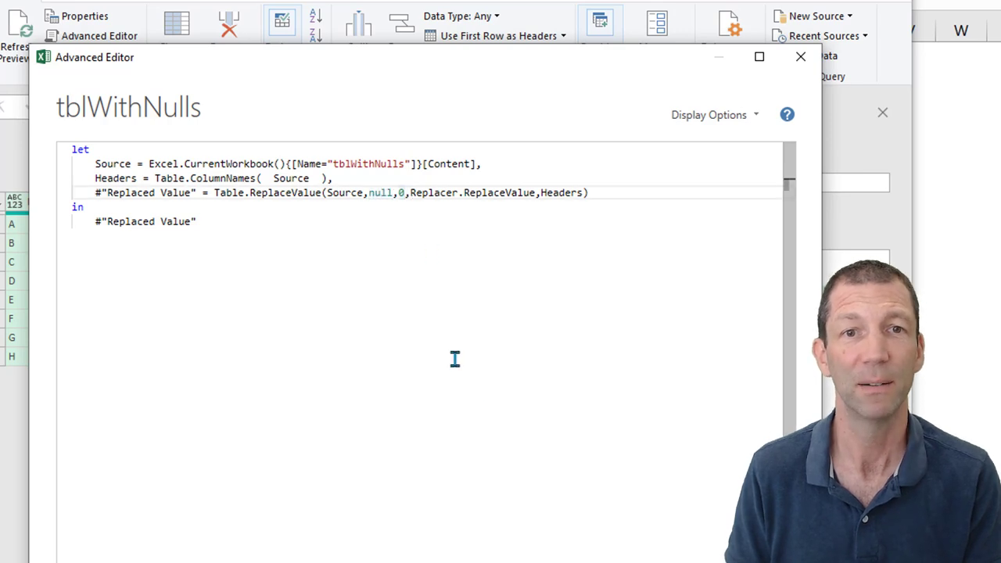